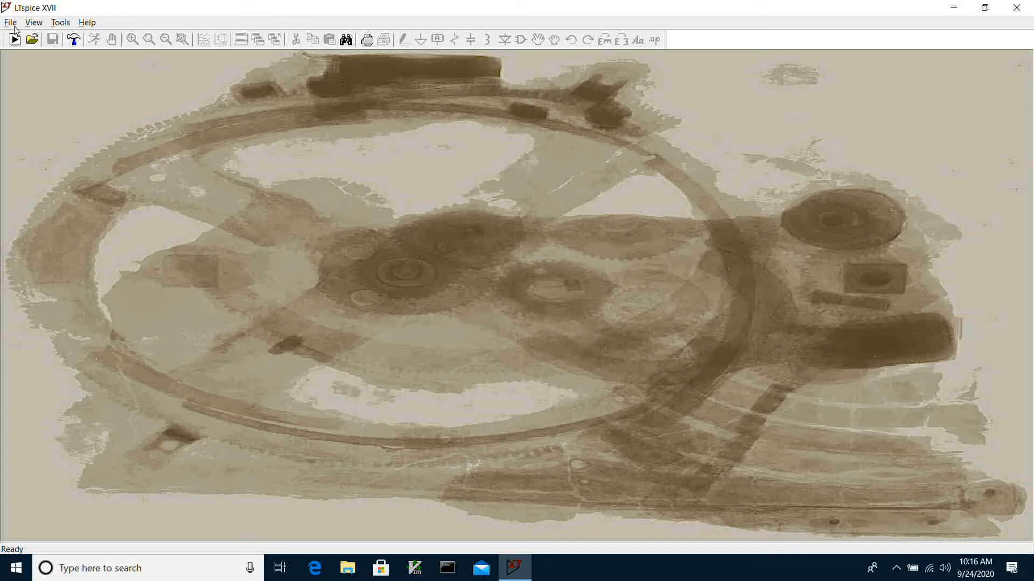
- Create a new schematic and place one npn transistor from the cktsym symbol folder
{"action": "left_click", "coordinate": [11, 22]}
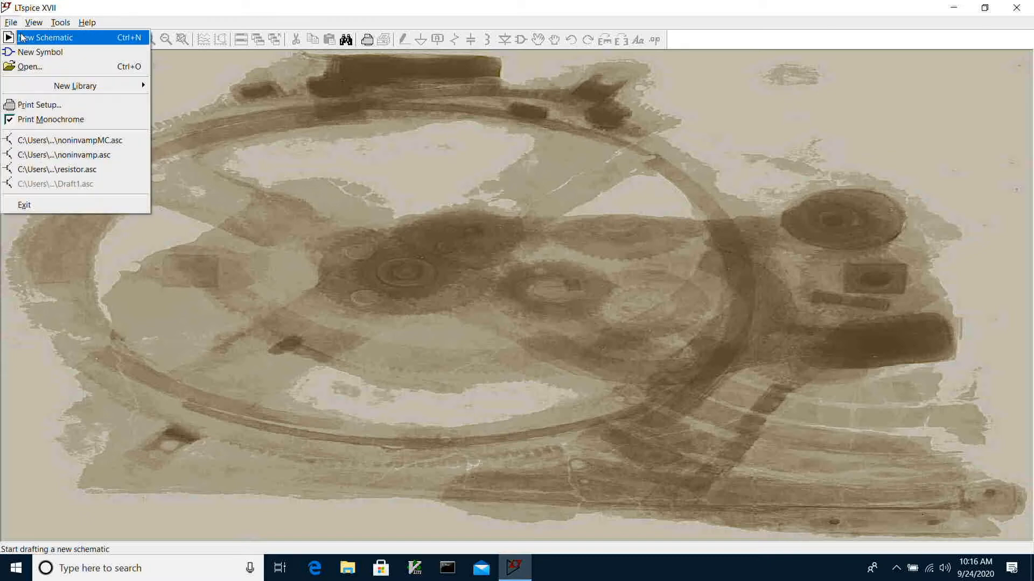
{"action": "left_click", "coordinate": [22, 37]}
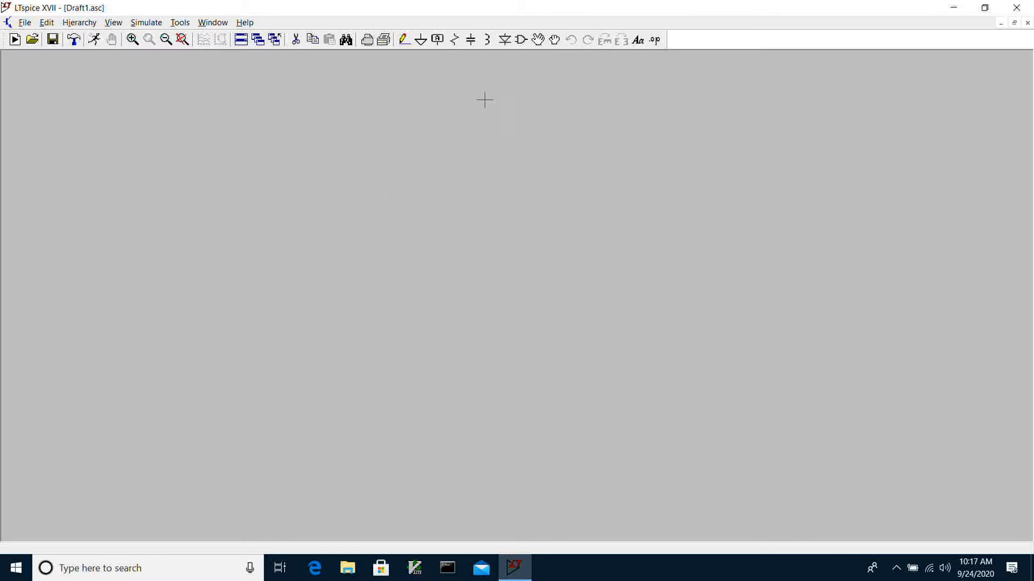
{"action": "left_click", "coordinate": [521, 43]}
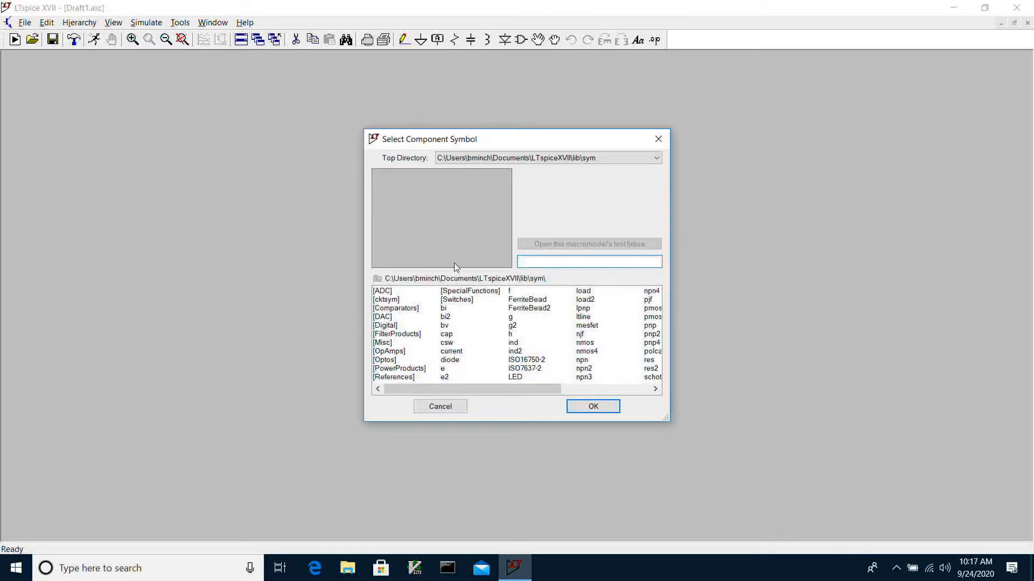
{"action": "double_click", "coordinate": [390, 300]}
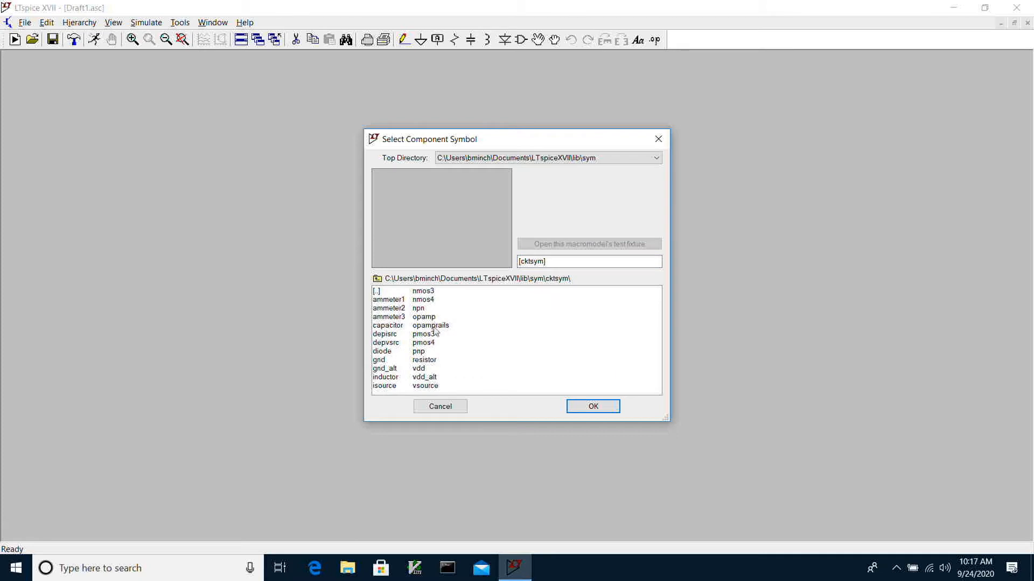
{"action": "left_click", "coordinate": [419, 308]}
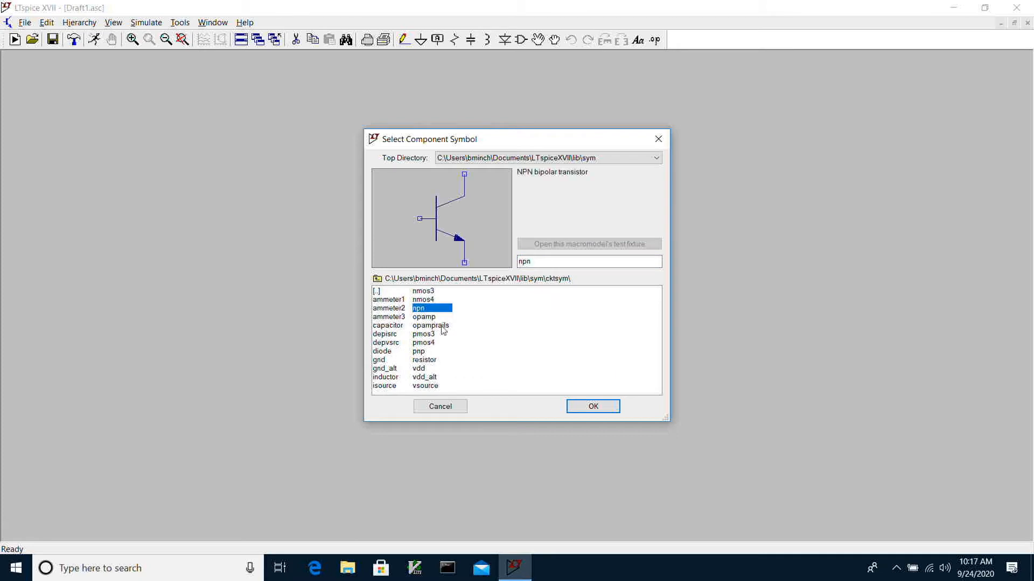
{"action": "left_click", "coordinate": [571, 405]}
{"action": "left_click", "coordinate": [522, 192]}
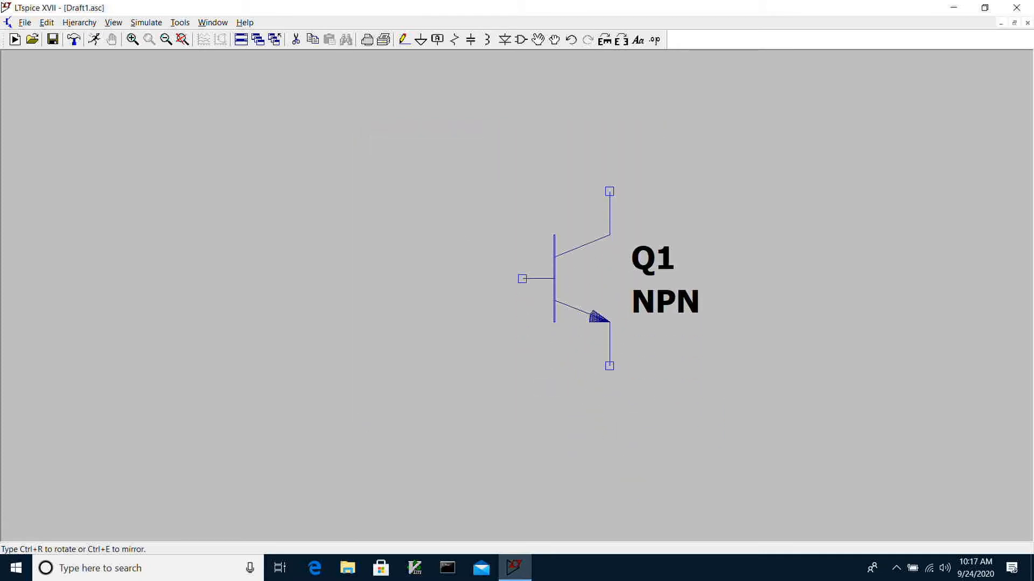
{"action": "key", "text": "Escape"}
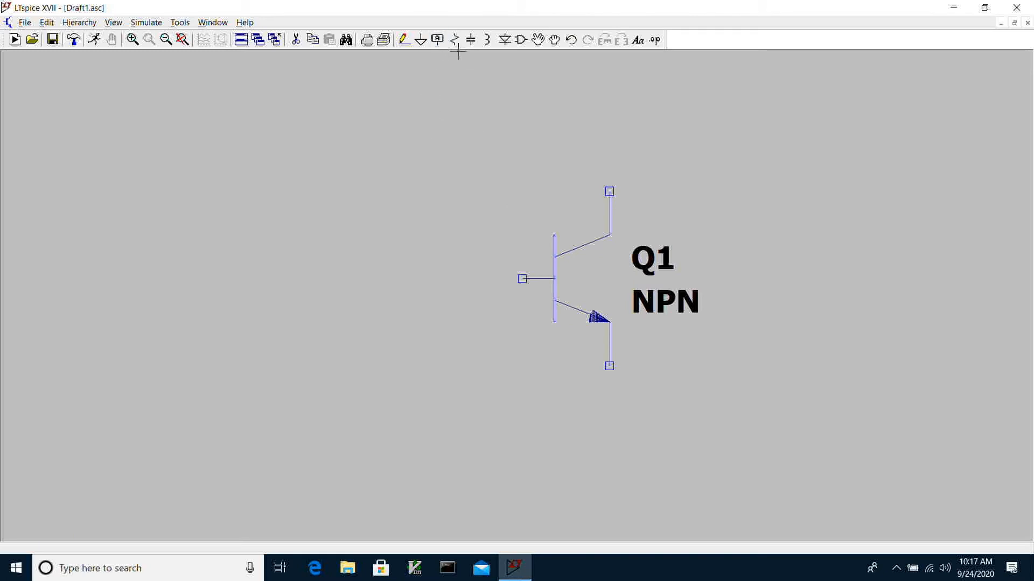
- Place an isource current source beside the transistor's base, level with it and flipped so its arrow points upward
{"action": "left_click", "coordinate": [521, 41]}
{"action": "left_click", "coordinate": [388, 386]}
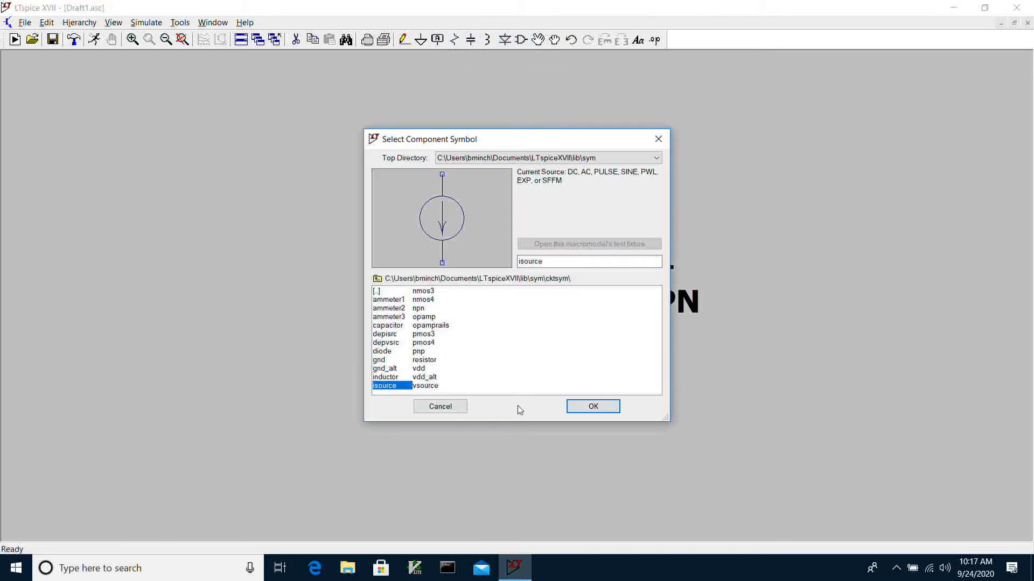
{"action": "left_click", "coordinate": [593, 406]}
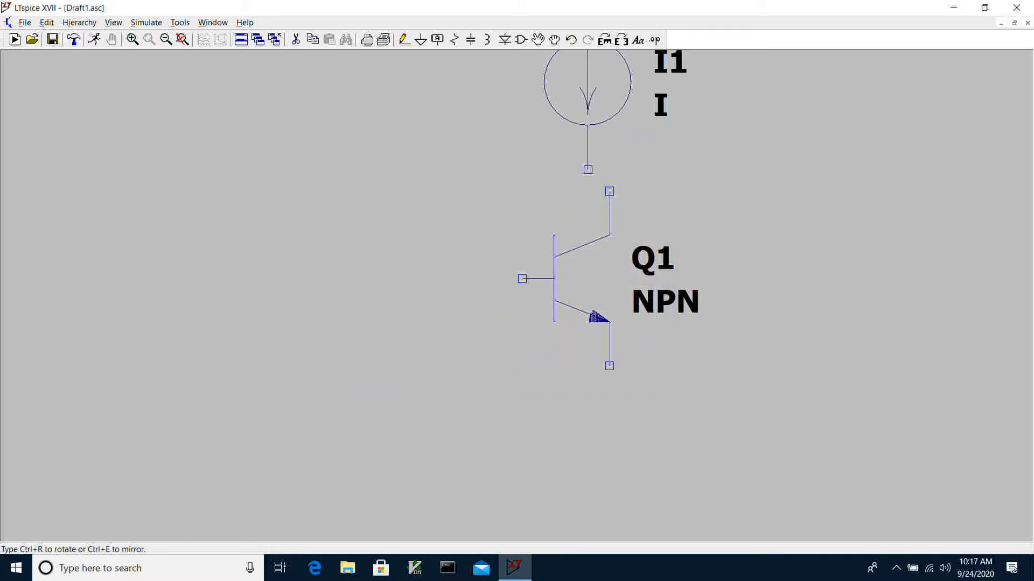
{"action": "left_click", "coordinate": [607, 41]}
{"action": "left_click", "coordinate": [608, 43]}
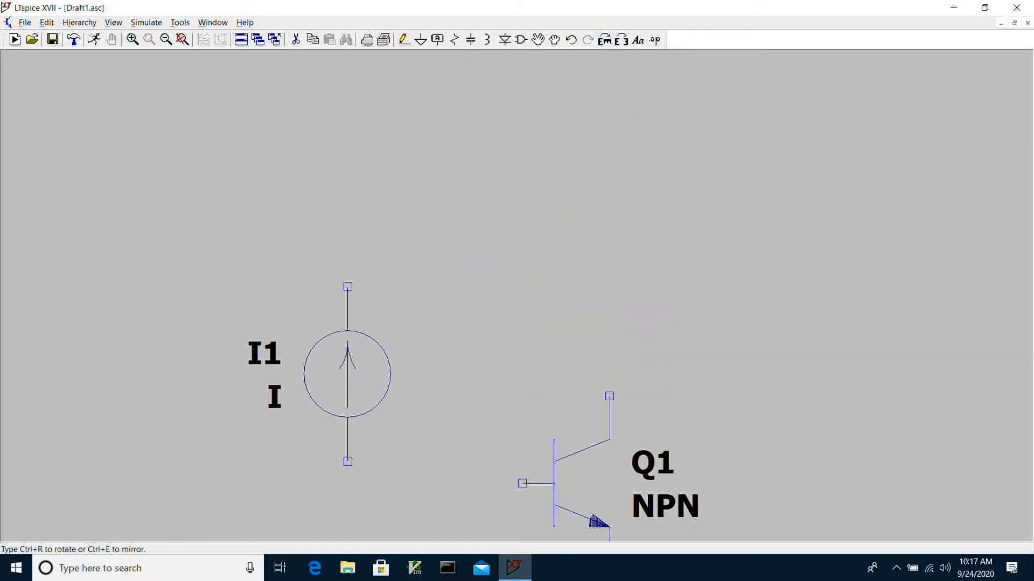
{"action": "scroll", "coordinate": [329, 363], "scroll_direction": "down", "scroll_amount": 2}
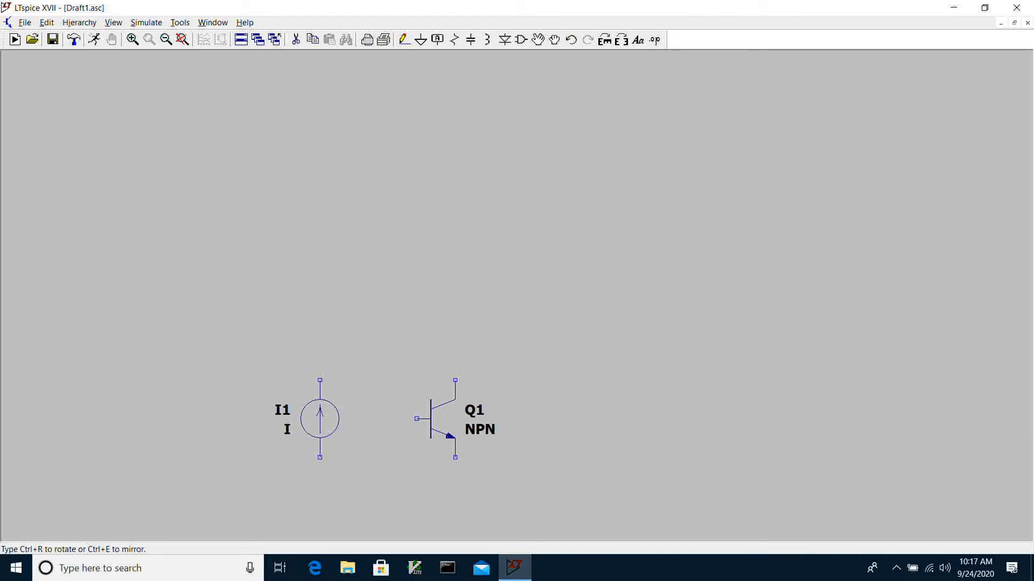
{"action": "left_click", "coordinate": [311, 419]}
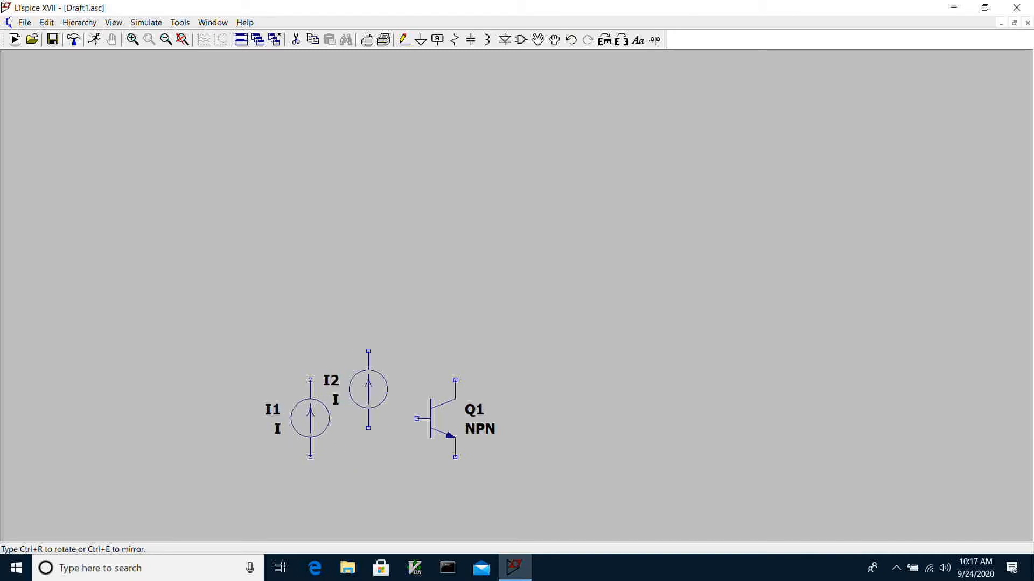
{"action": "key", "text": "Escape"}
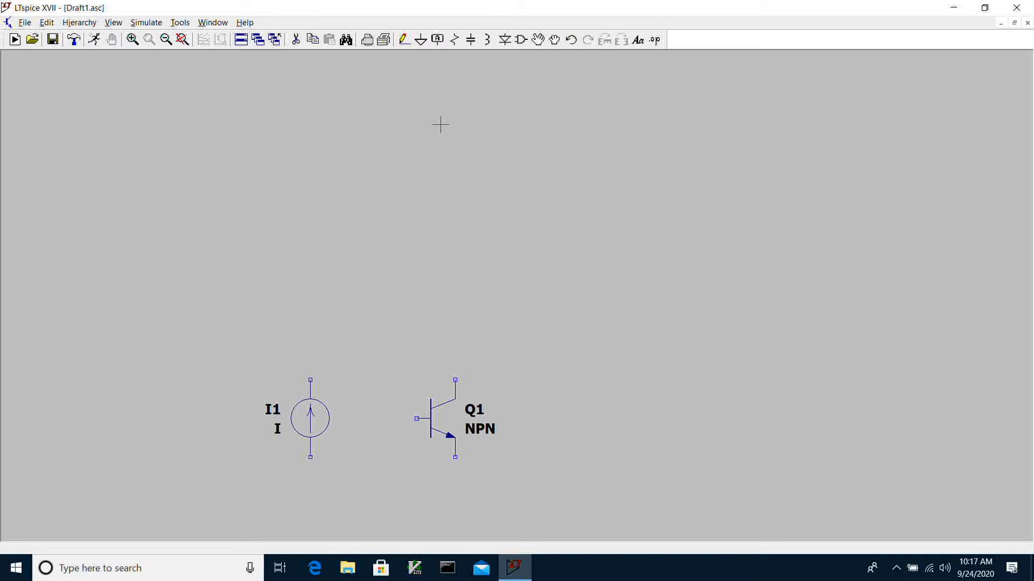
- Wire the transistor's base to its collector and connect the current source's upper terminal to that node
{"action": "left_click", "coordinate": [404, 40]}
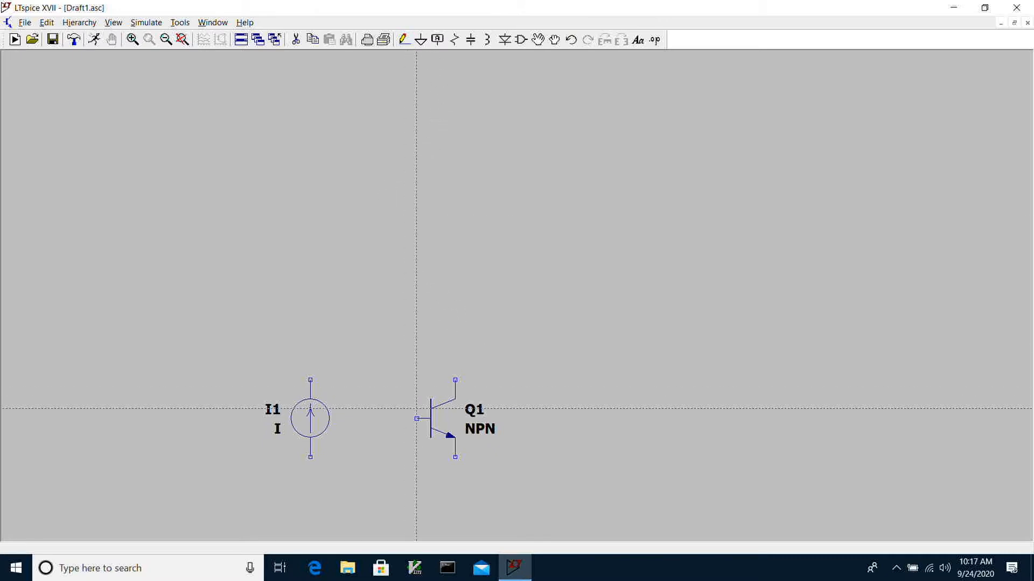
{"action": "left_click", "coordinate": [416, 418]}
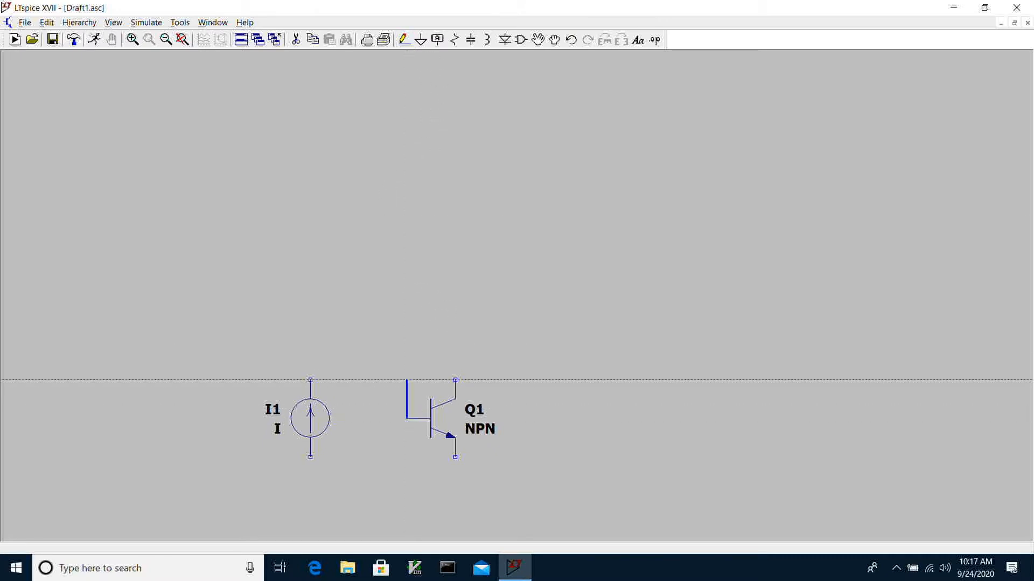
{"action": "left_click", "coordinate": [455, 370]}
{"action": "left_click", "coordinate": [455, 381]}
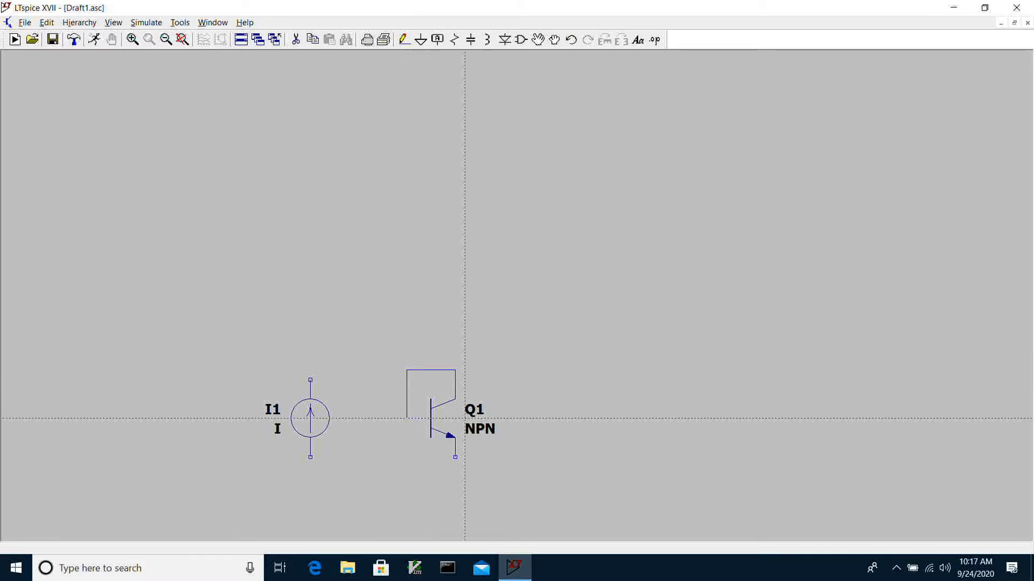
{"action": "left_click", "coordinate": [310, 380]}
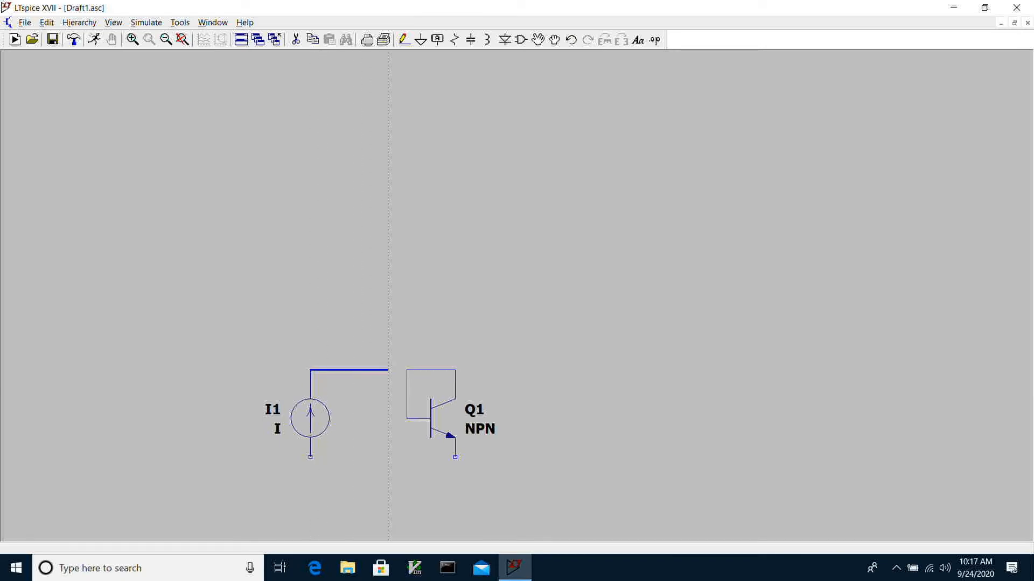
{"action": "left_click", "coordinate": [407, 370]}
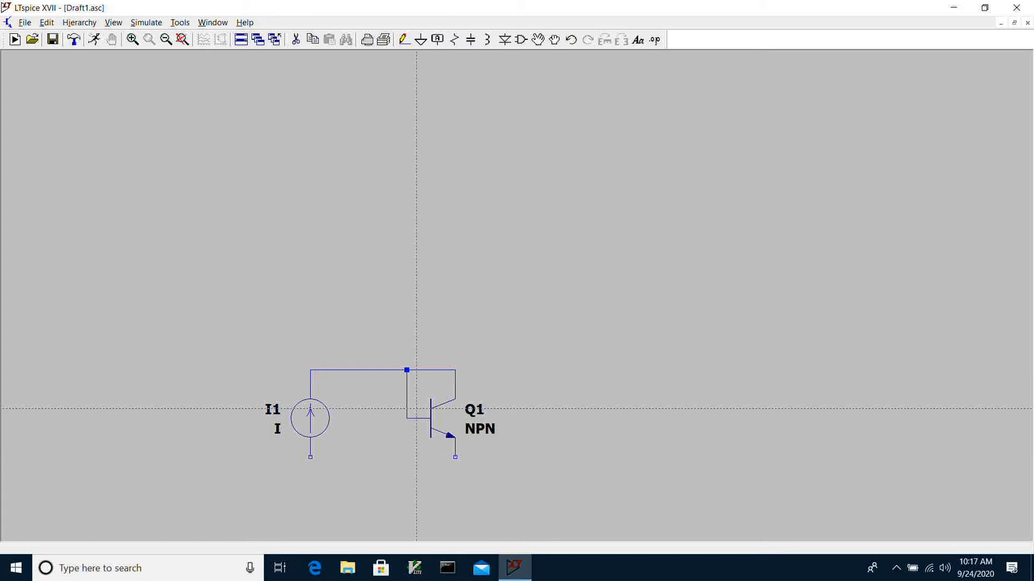
{"action": "key", "text": "Escape"}
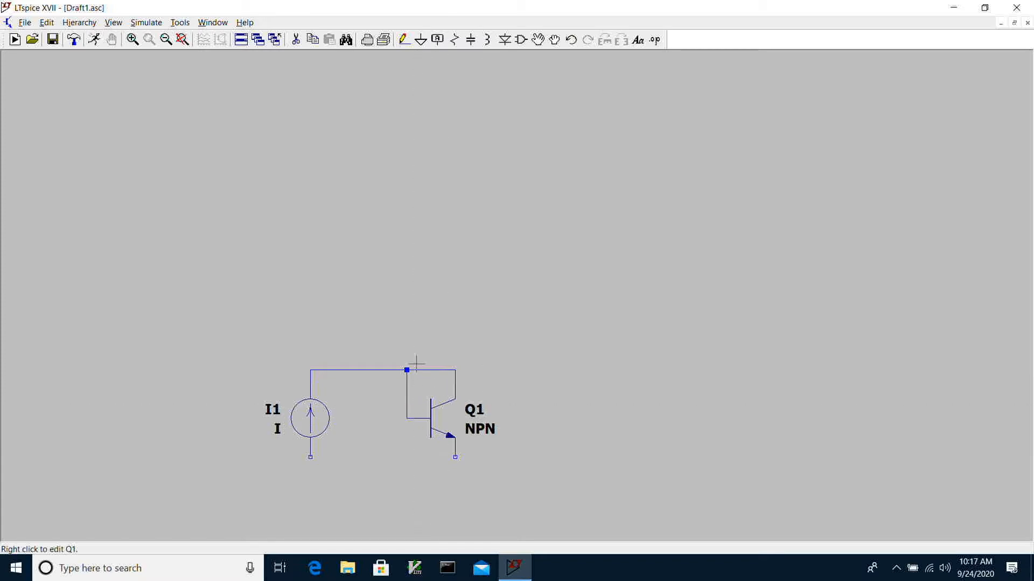
- Place ground symbols on the current source's lower terminal and the transistor's emitter
{"action": "left_click", "coordinate": [420, 40]}
{"action": "left_click", "coordinate": [310, 457]}
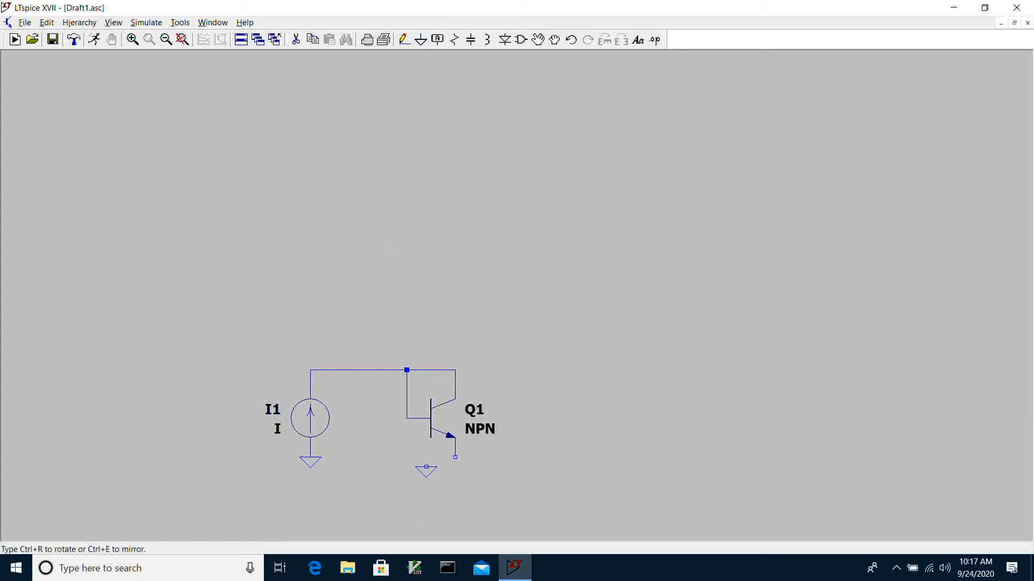
{"action": "left_click", "coordinate": [455, 457]}
{"action": "key", "text": "Escape"}
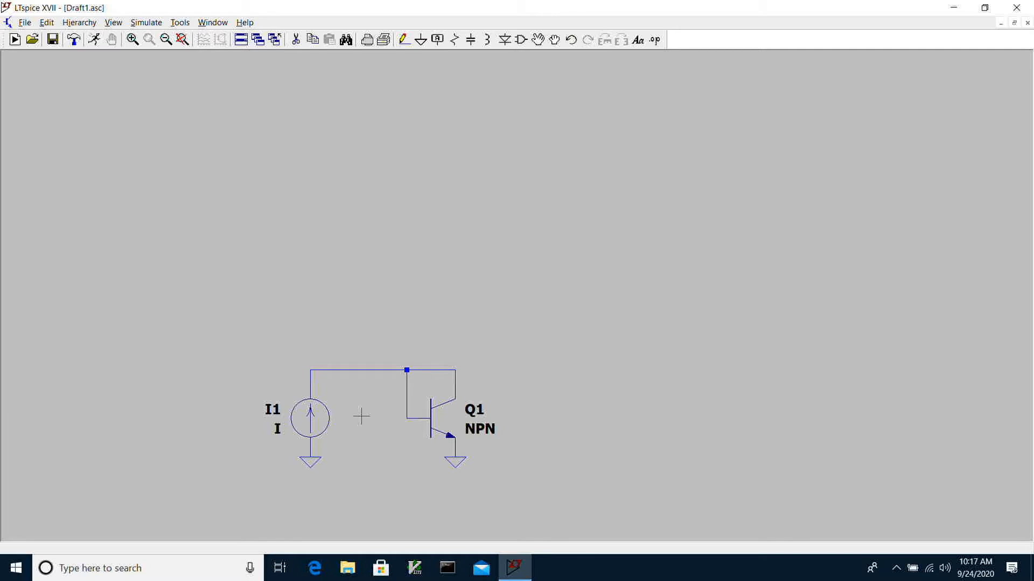
- Rename the current source's reference designator to Iin
{"action": "right_click", "coordinate": [270, 415]}
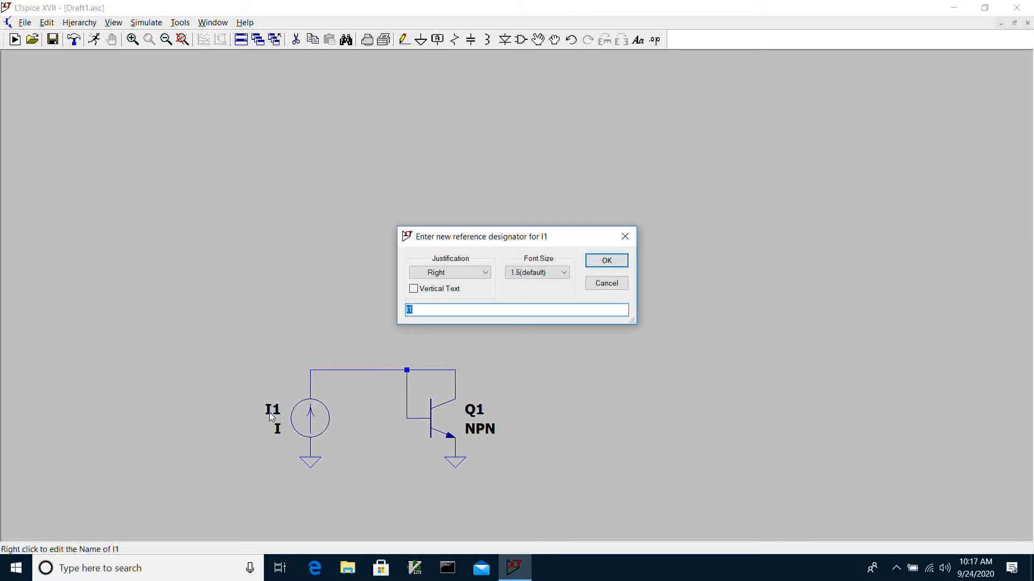
{"action": "key", "text": "BackSpace"}
{"action": "type", "text": "I1"}
{"action": "key", "text": "BackSpace"}
{"action": "type", "text": "in"}
{"action": "key", "text": "Return"}
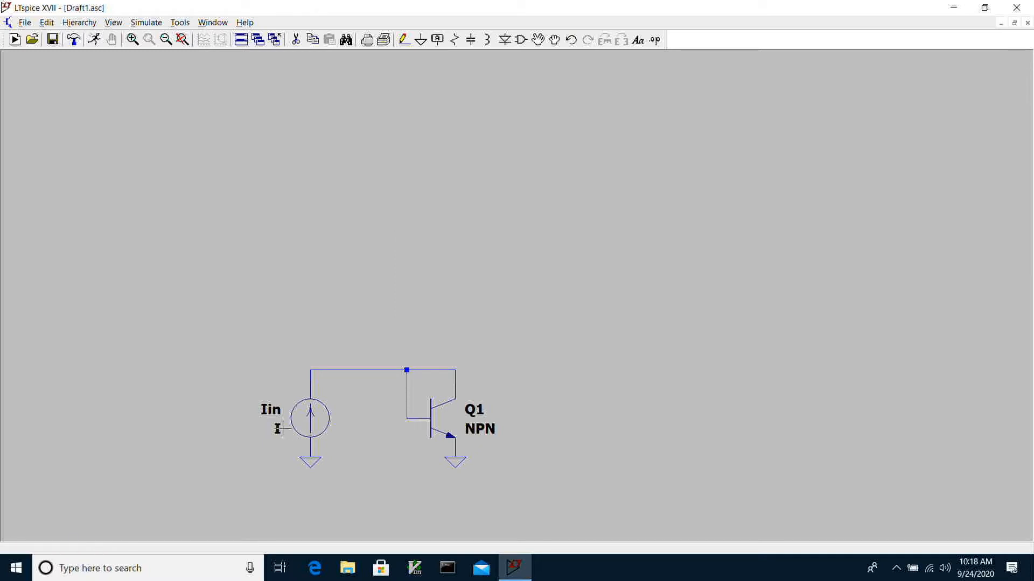
- Set the current source's value to 100u
{"action": "right_click", "coordinate": [278, 431]}
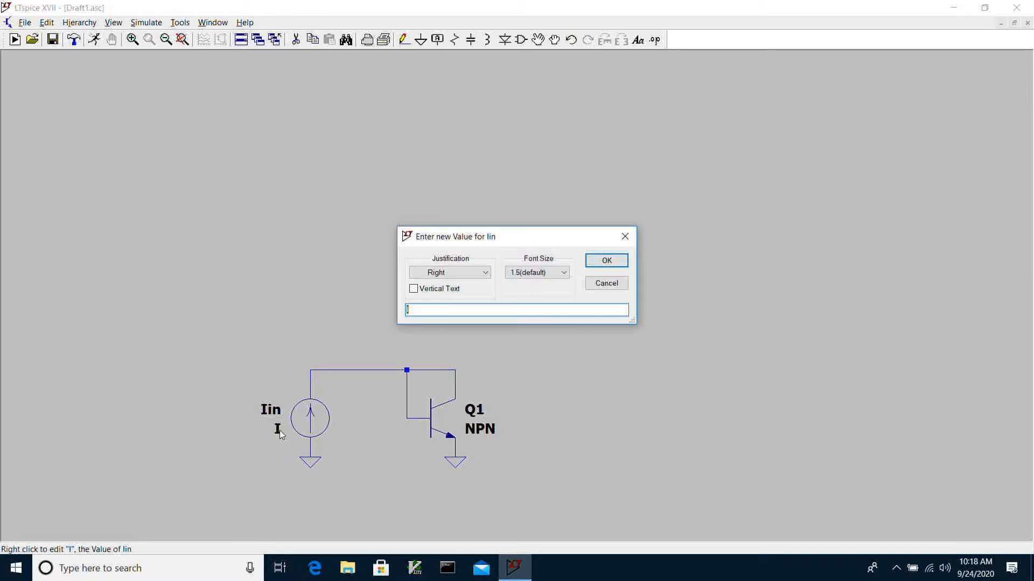
{"action": "type", "text": "100u"}
{"action": "key", "text": "Return"}
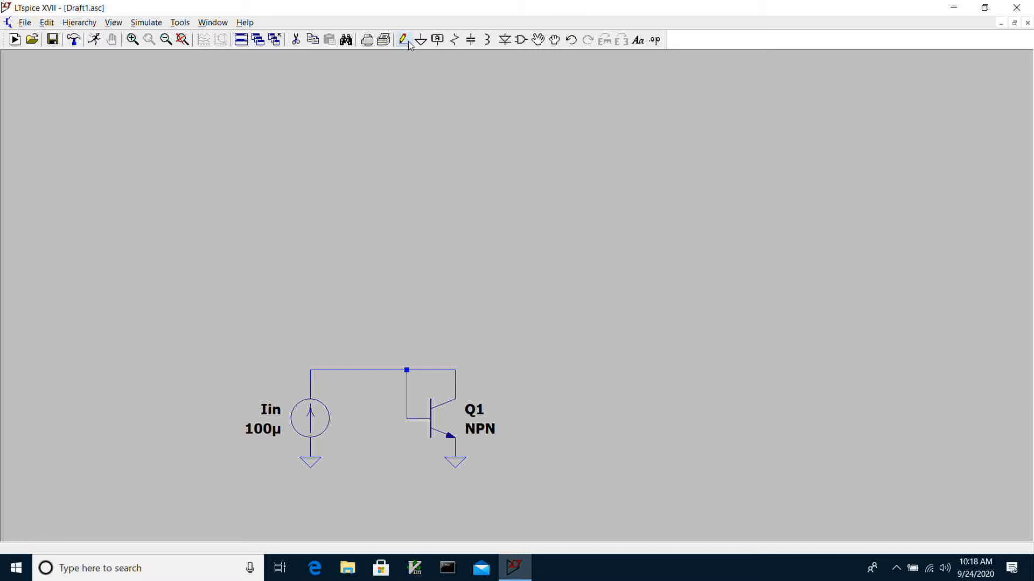
- Label the net at the transistor's collector Vin
{"action": "left_click", "coordinate": [437, 39]}
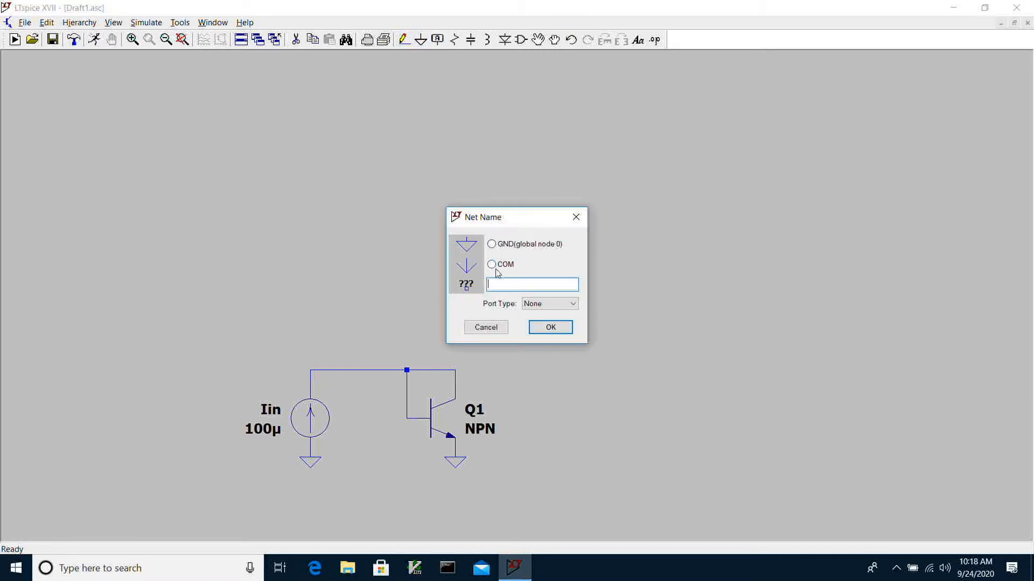
{"action": "type", "text": "Vin"}
{"action": "key", "text": "Return"}
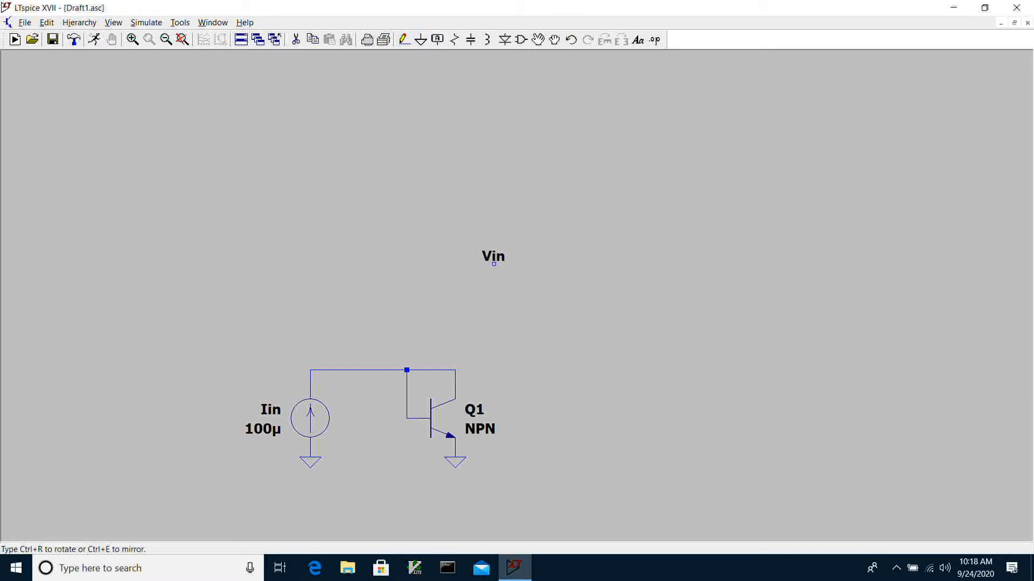
{"action": "left_click", "coordinate": [455, 371]}
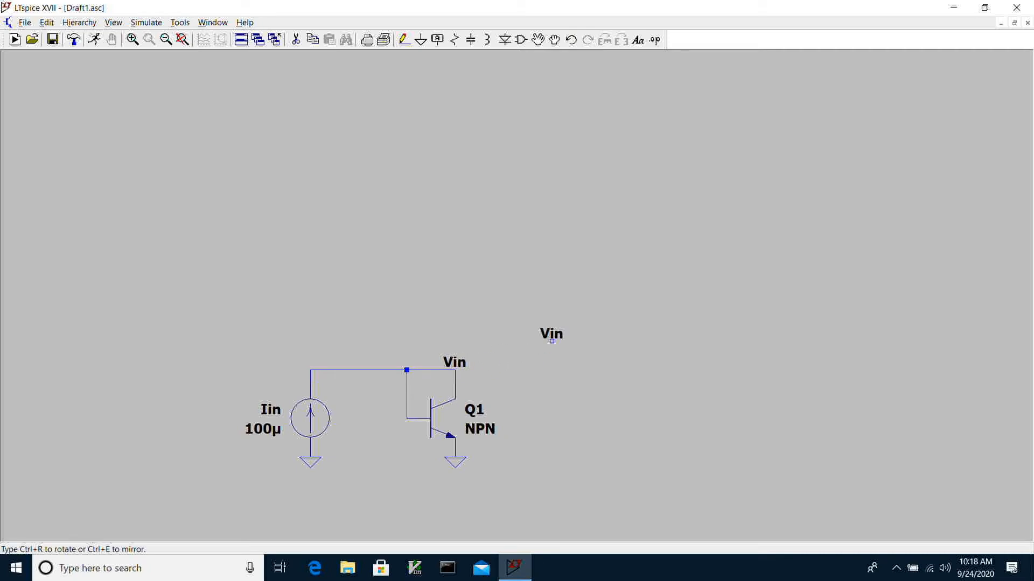
{"action": "key", "text": "Escape"}
- Add the SPICE directive ".include engr2420.sub" and place it beneath the circuit
{"action": "left_click", "coordinate": [654, 40]}
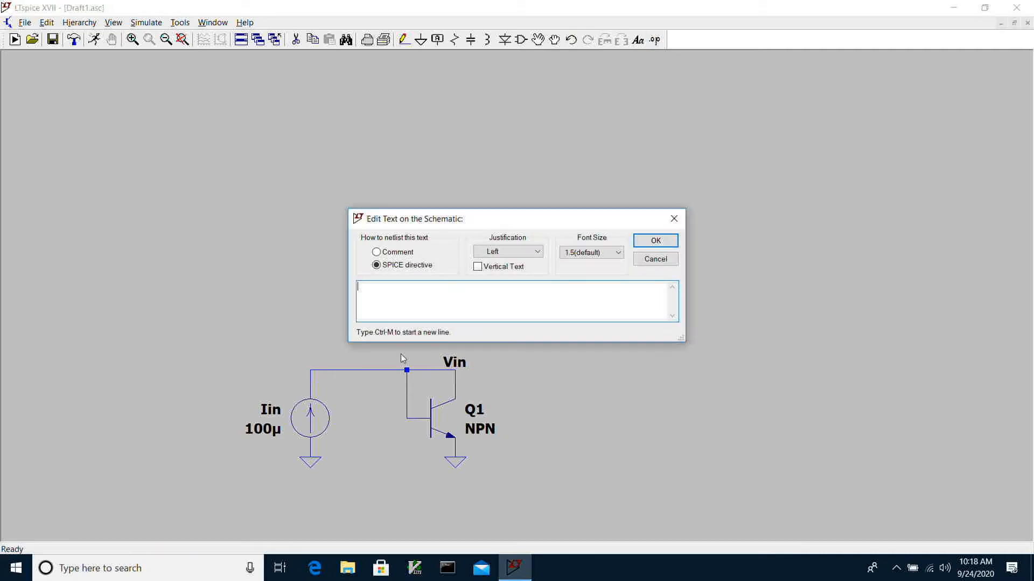
{"action": "type", "text": ".inclde"}
{"action": "key", "text": "BackSpace"}
{"action": "key", "text": "BackSpace"}
{"action": "type", "text": "ude engr2420.sub"}
{"action": "key", "text": "Return"}
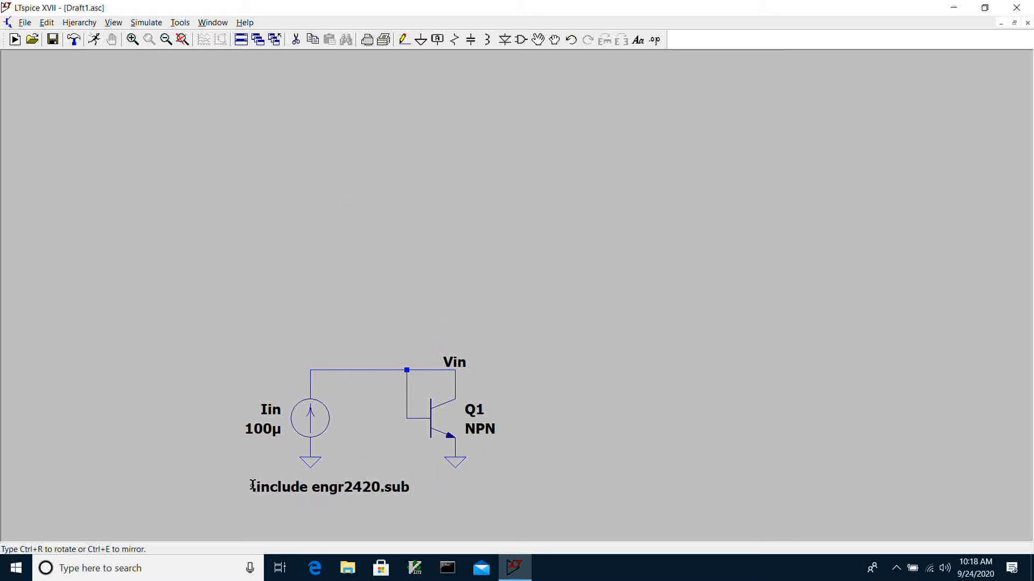
{"action": "left_click", "coordinate": [253, 488]}
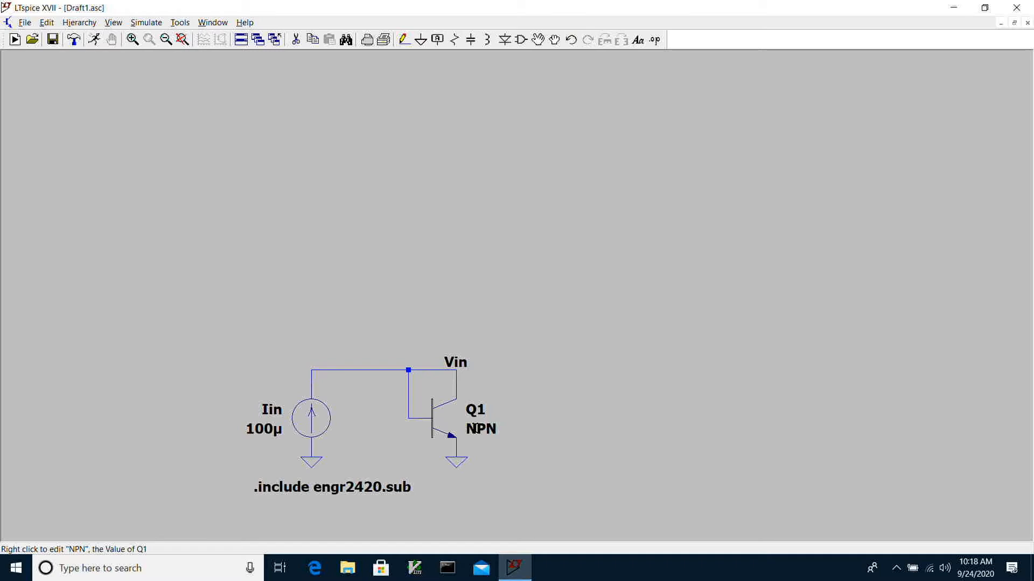
- Set the transistor Q1's model value to 2N3904
{"action": "right_click", "coordinate": [474, 428]}
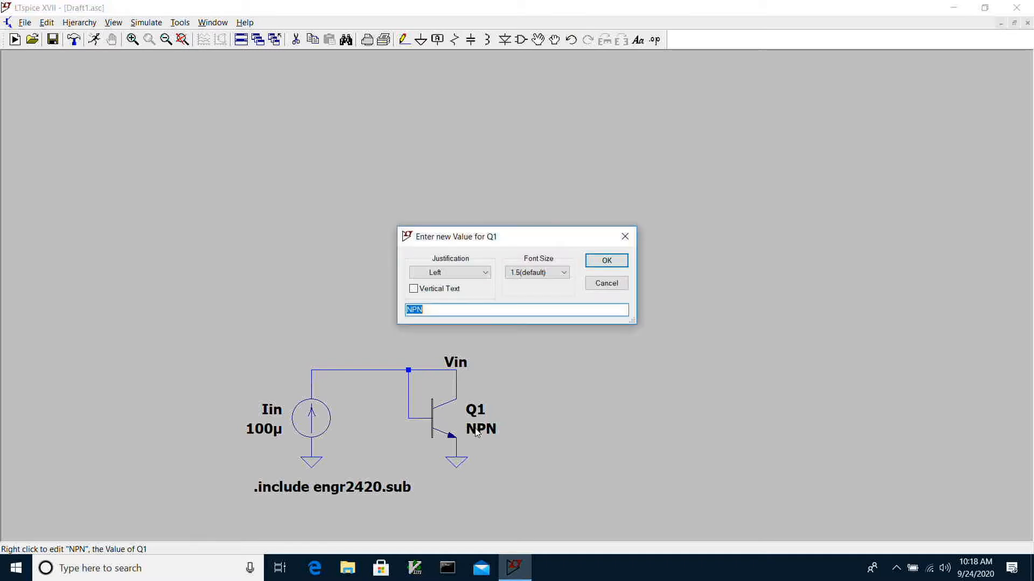
{"action": "type", "text": "2n3904"}
{"action": "left_click", "coordinate": [415, 310]}
{"action": "key", "text": "BackSpace"}
{"action": "type", "text": "N"}
{"action": "key", "text": "Return"}
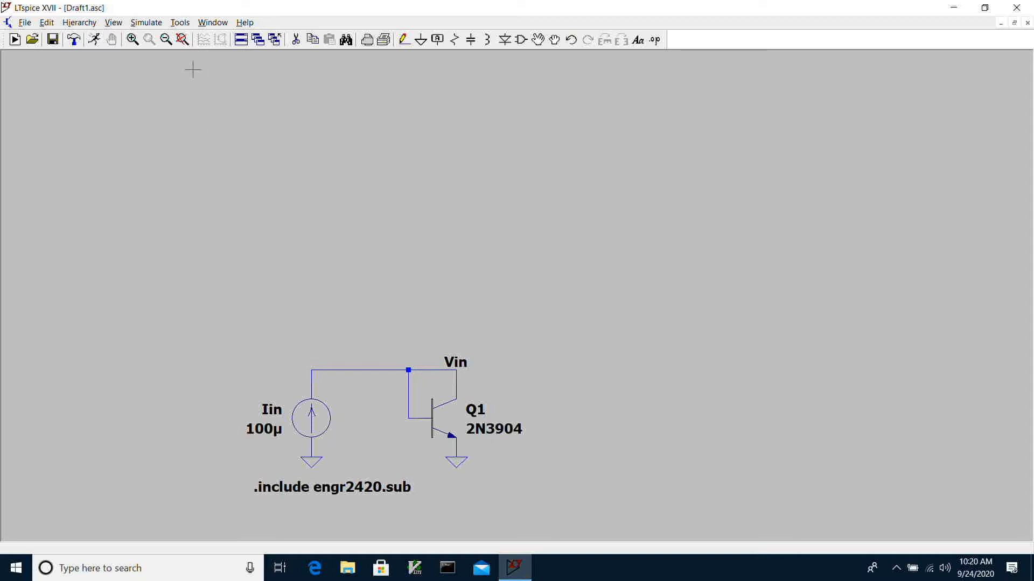
- Set the absolute current tolerance in the waveform compression settings to 1e-012 A
{"action": "left_click", "coordinate": [182, 25]}
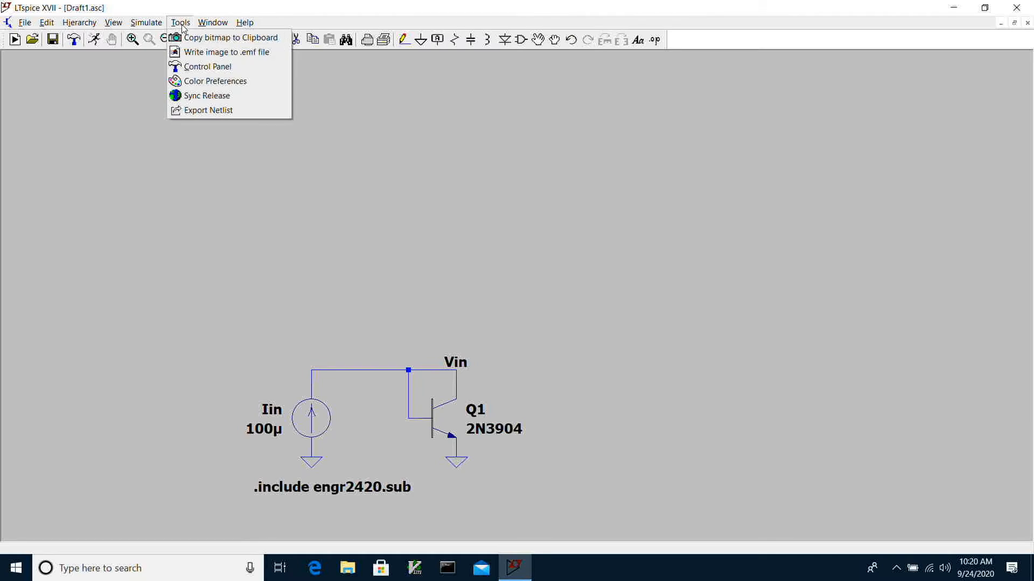
{"action": "left_click", "coordinate": [193, 67]}
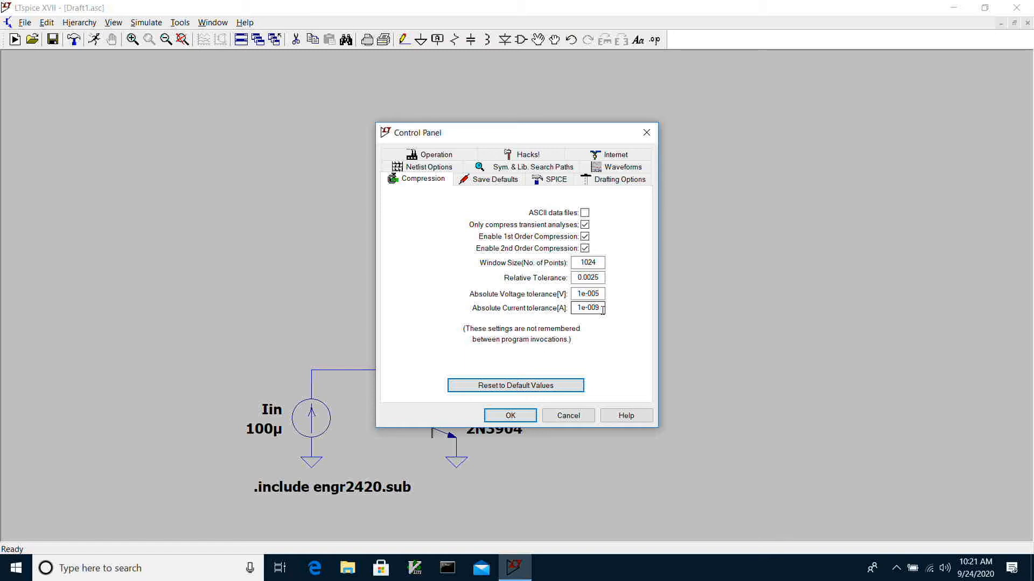
{"action": "left_click", "coordinate": [602, 309]}
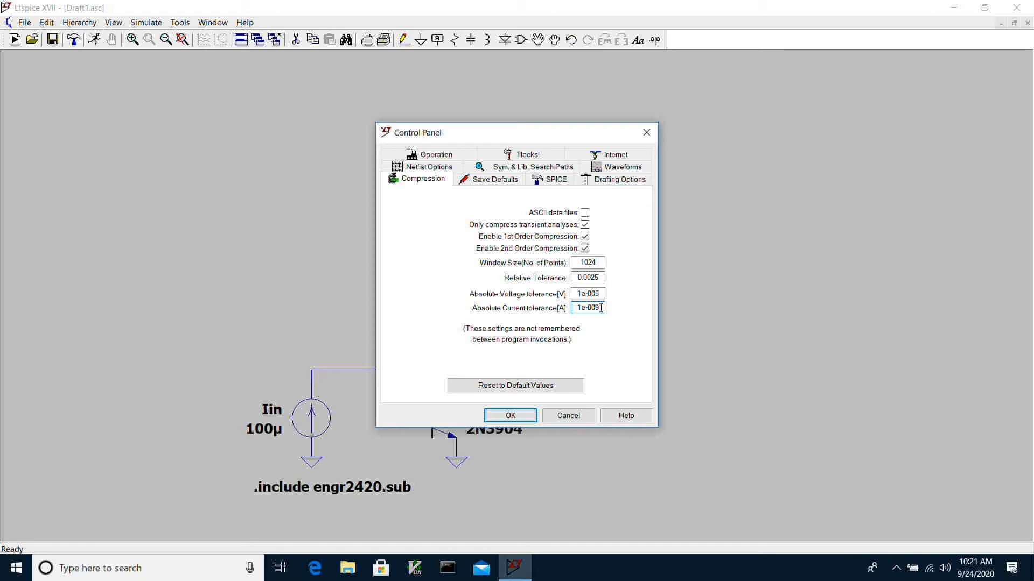
{"action": "key", "text": "BackSpace"}
{"action": "key", "text": "BackSpace"}
{"action": "key", "text": "BackSpace"}
{"action": "type", "text": "012"}
{"action": "left_click", "coordinate": [511, 416]}
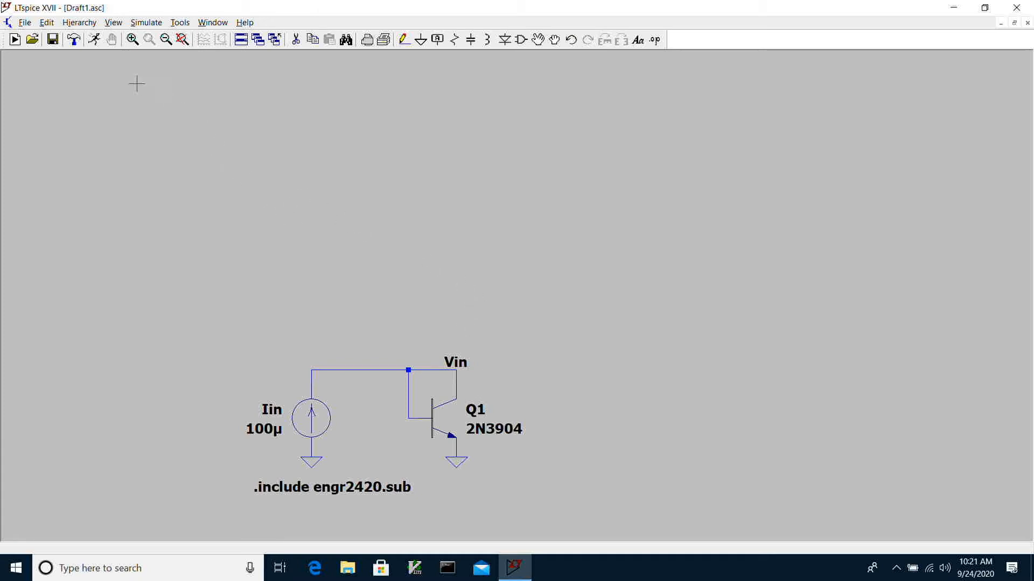
- Start a simulation run and define a DC sweep with Iin as the first source and Decade as the sweep type
{"action": "left_click", "coordinate": [96, 46]}
{"action": "left_click", "coordinate": [462, 189]}
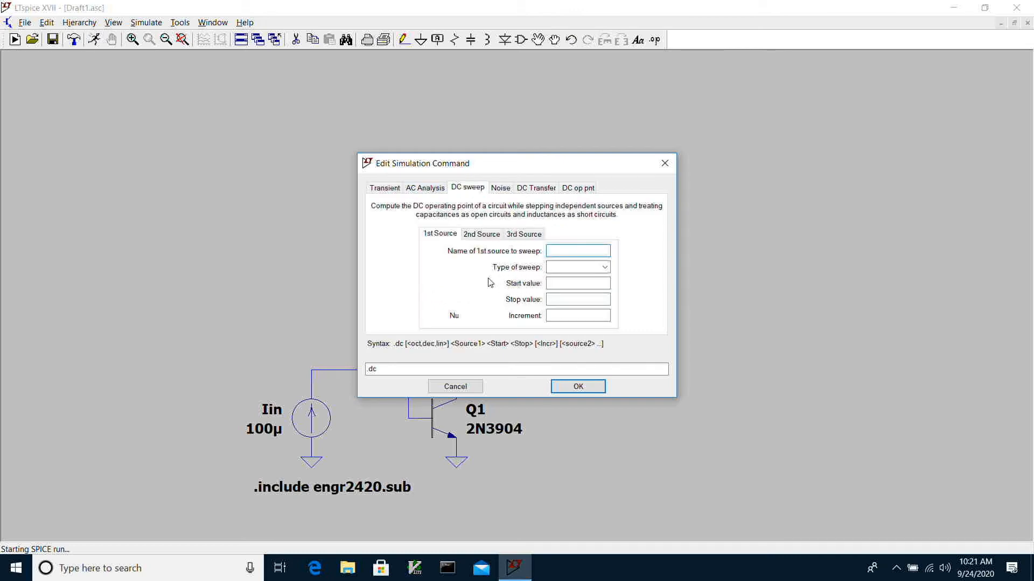
{"action": "type", "text": "Iin"}
{"action": "left_click", "coordinate": [604, 267]}
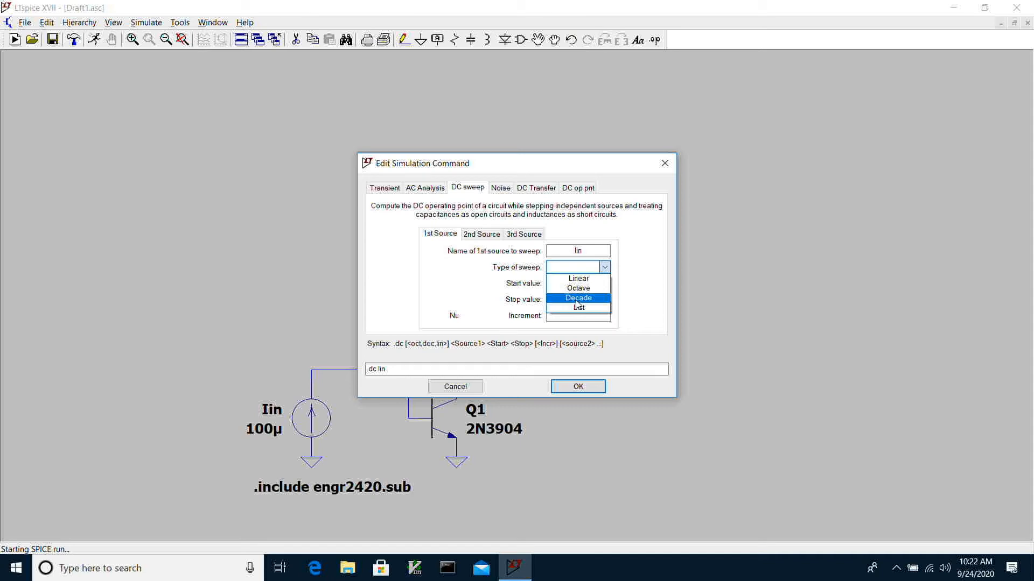
{"action": "left_click", "coordinate": [576, 299]}
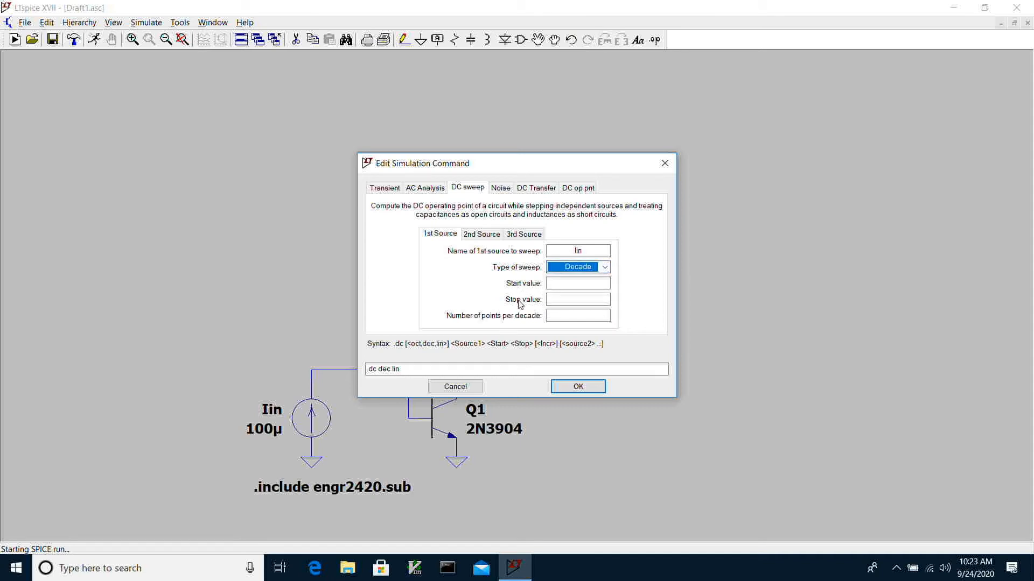
- Set the sweep to start at 1e-9 and stop at 10e-3 with 15 points per decade, and run the simulation
{"action": "left_click", "coordinate": [574, 285]}
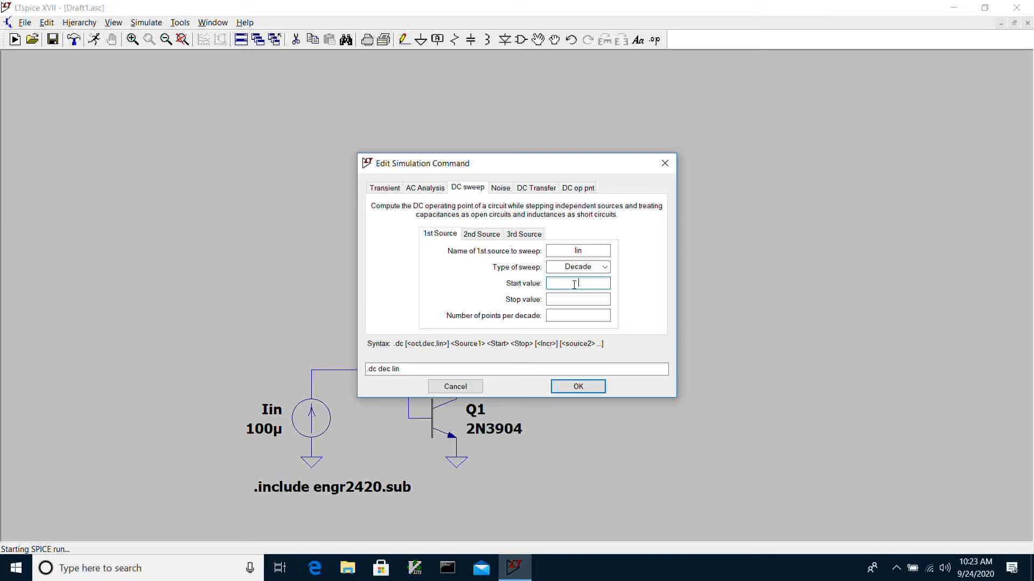
{"action": "type", "text": "1e-9"}
{"action": "left_click", "coordinate": [569, 300]}
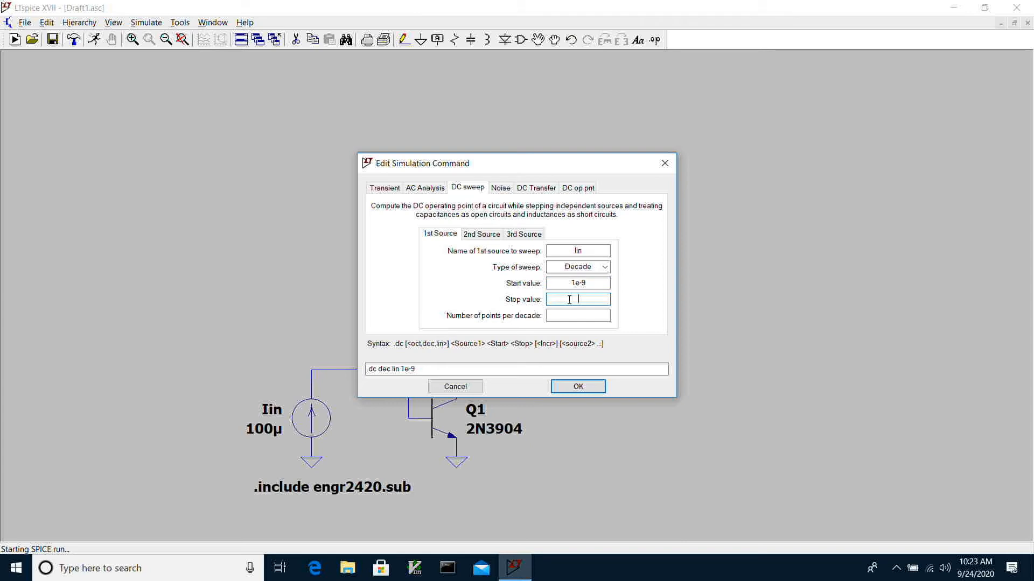
{"action": "type", "text": "10e-3"}
{"action": "left_click", "coordinate": [568, 316]}
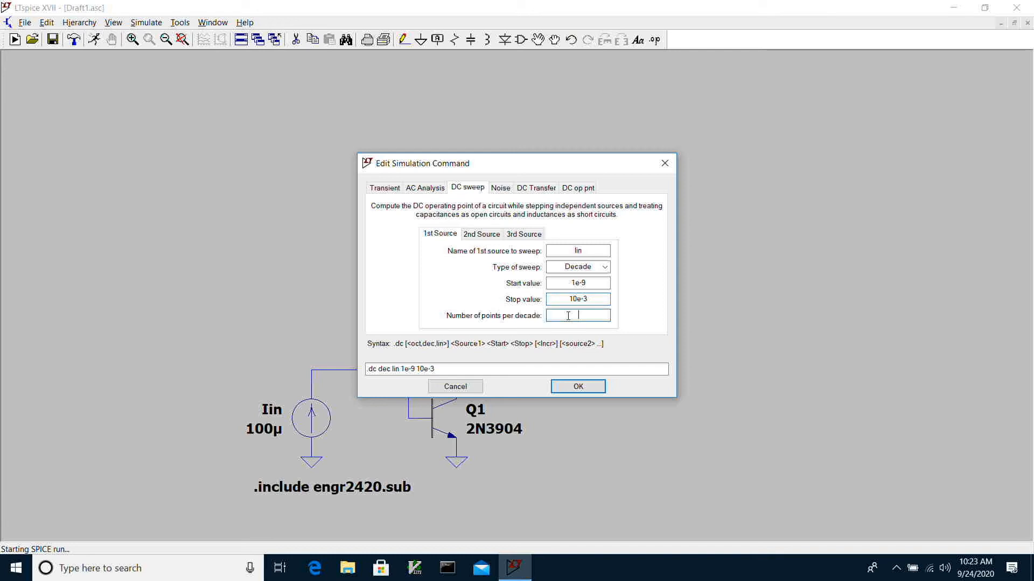
{"action": "type", "text": "15"}
{"action": "left_click", "coordinate": [577, 387]}
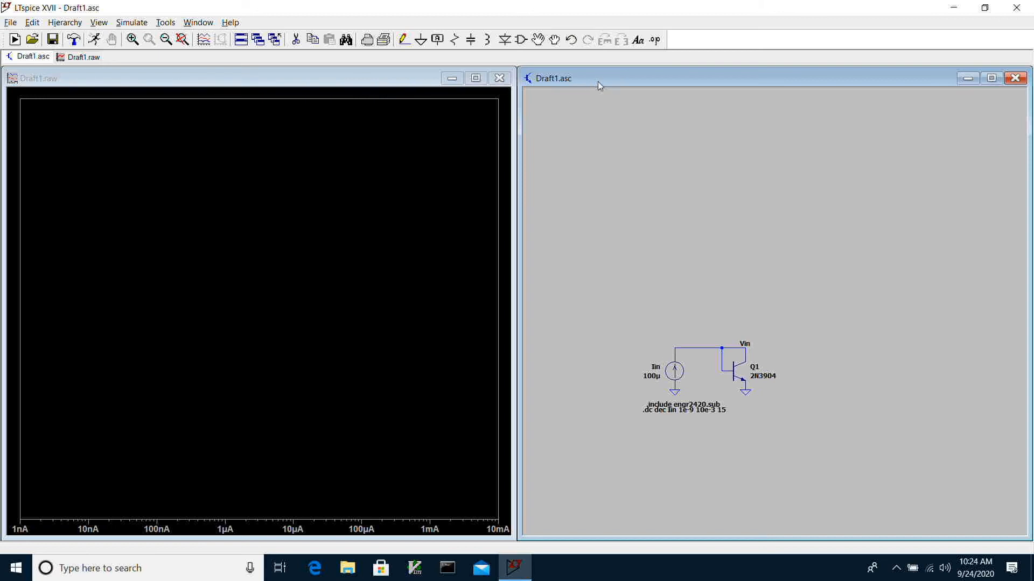
- Fit the schematic to its window and plot the voltage of the Vin net
{"action": "left_click_drag", "start_coordinate": [598, 82], "coordinate": [595, 82]}
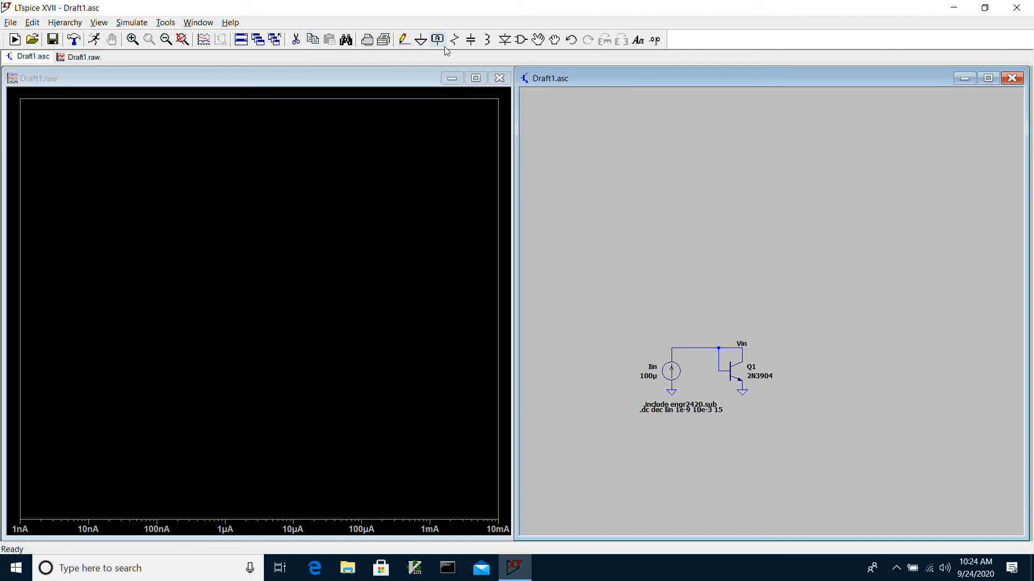
{"action": "left_click", "coordinate": [182, 39]}
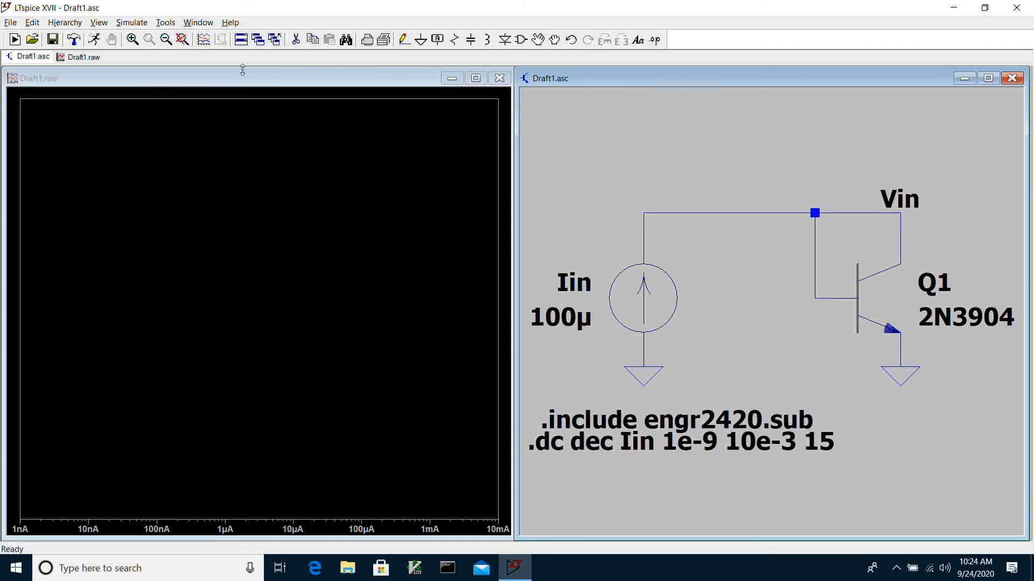
{"action": "left_click", "coordinate": [840, 213]}
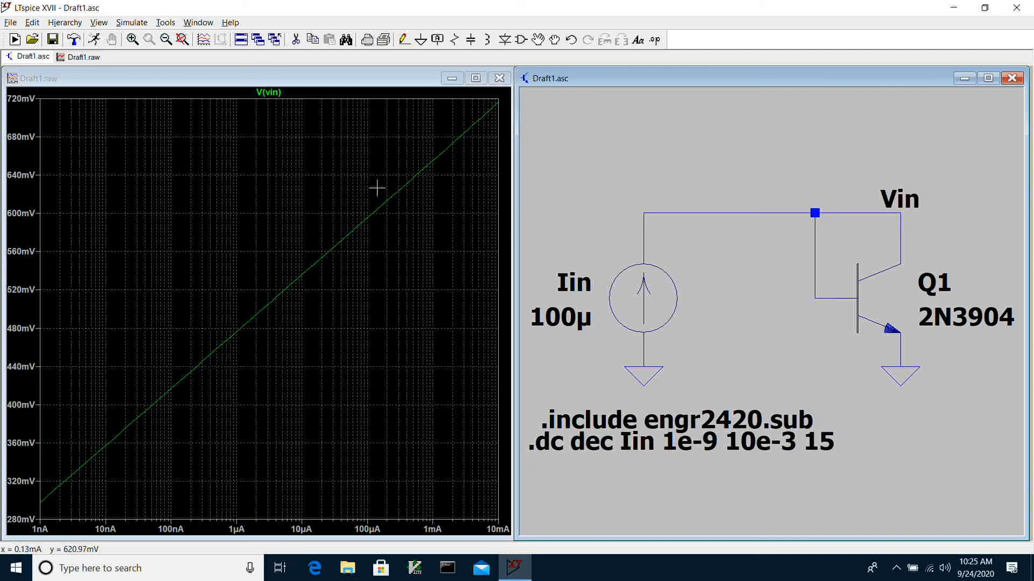
- Mark the individual data points on the V(vin) trace in the plot
{"action": "right_click", "coordinate": [132, 254]}
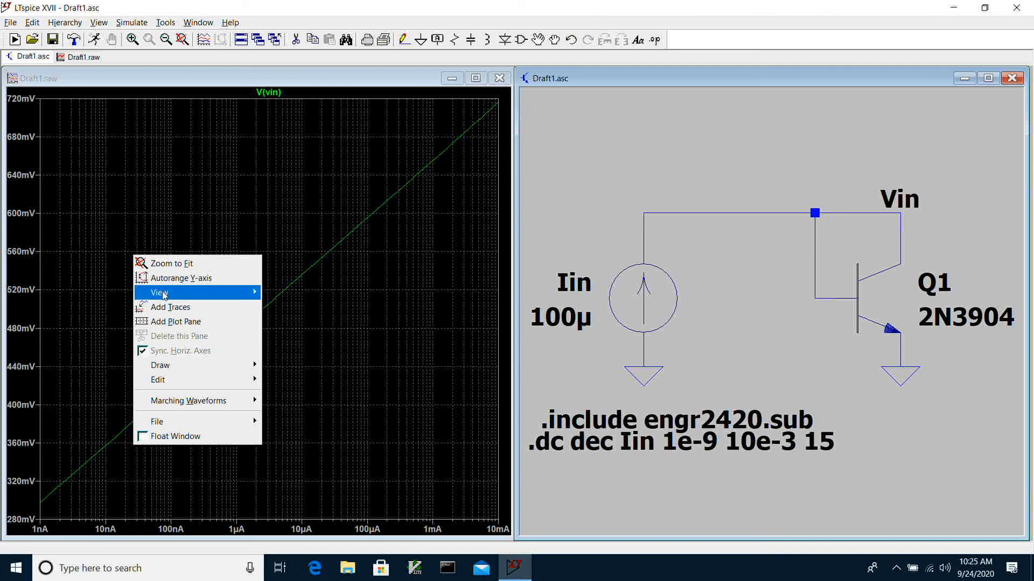
{"action": "mouse_move", "coordinate": [164, 294]}
{"action": "left_click", "coordinate": [287, 308]}
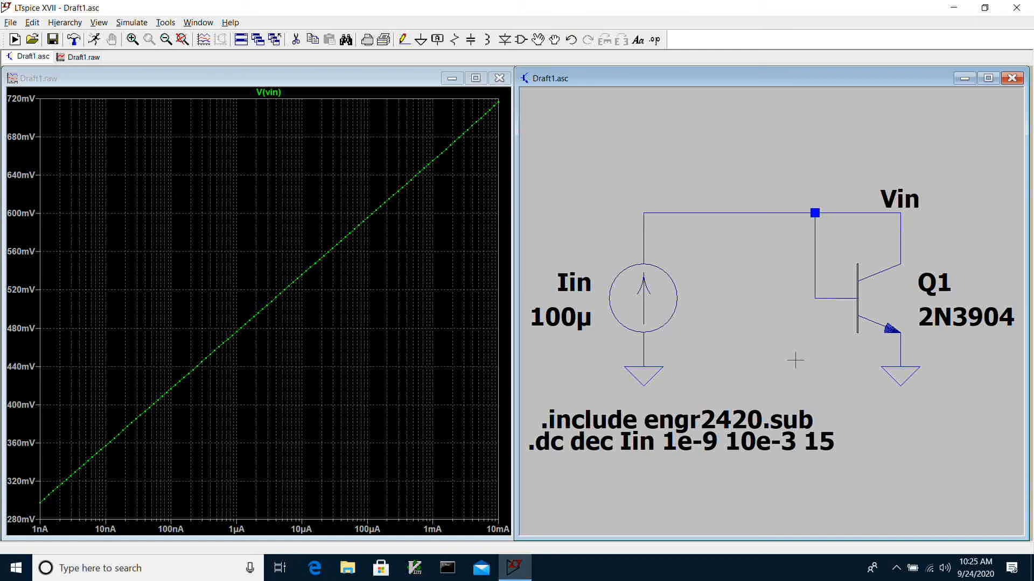
- Export the V(vin) waveform as text to a file named diodevi.txt in the LTspiceXVII documents folder
{"action": "left_click", "coordinate": [386, 84]}
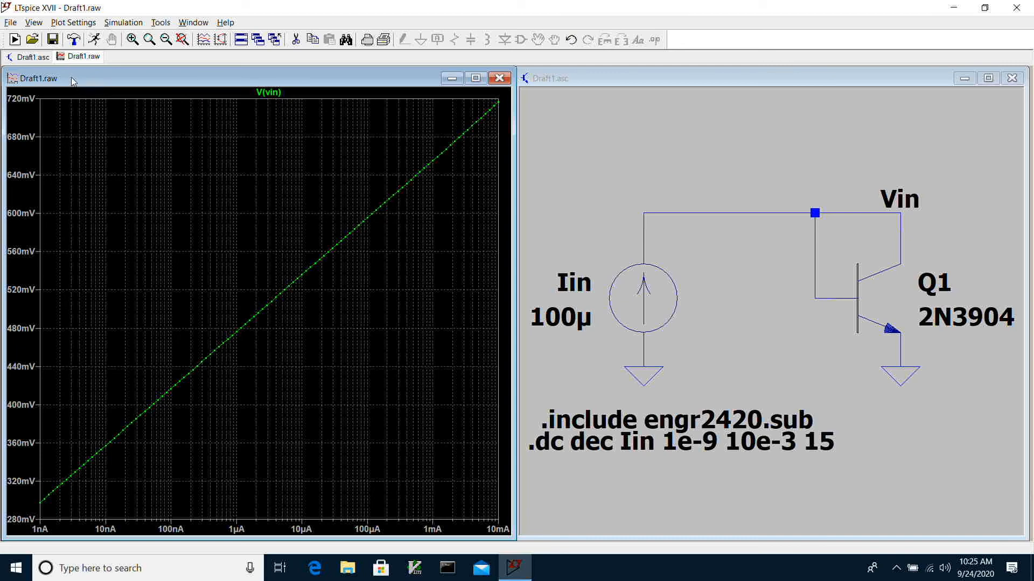
{"action": "left_click", "coordinate": [10, 23]}
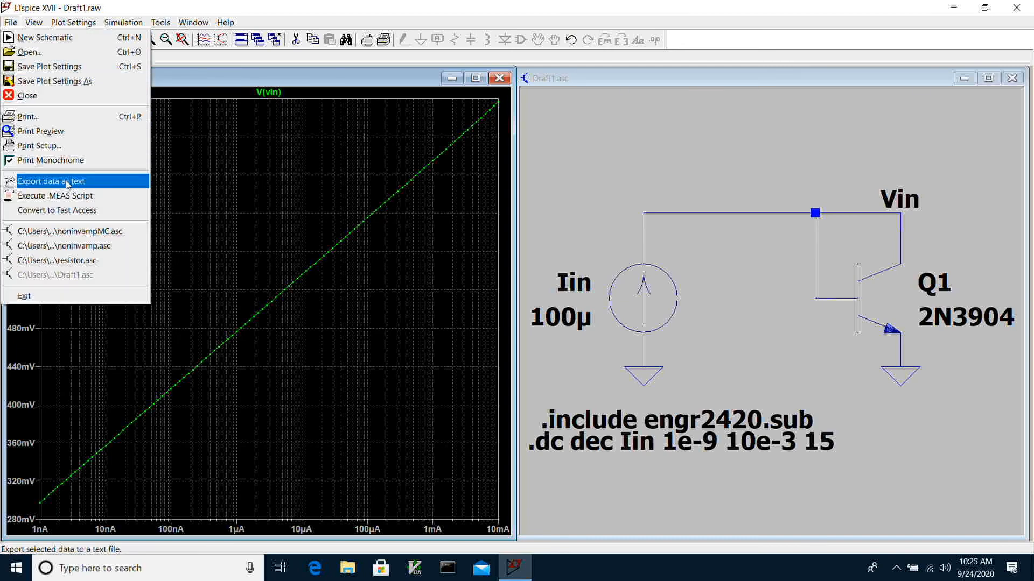
{"action": "left_click", "coordinate": [67, 182]}
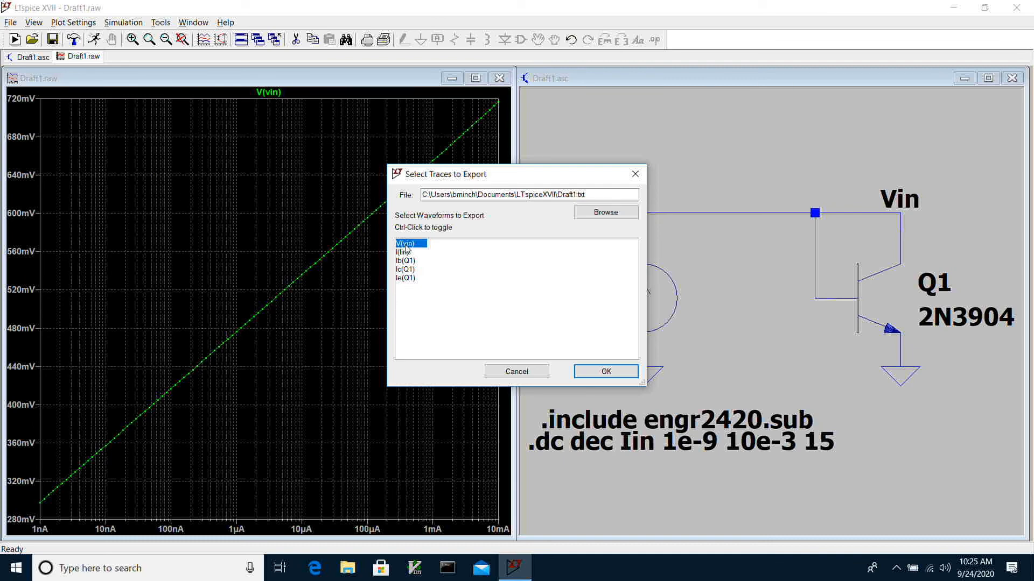
{"action": "double_click", "coordinate": [574, 194]}
{"action": "left_click", "coordinate": [574, 194]}
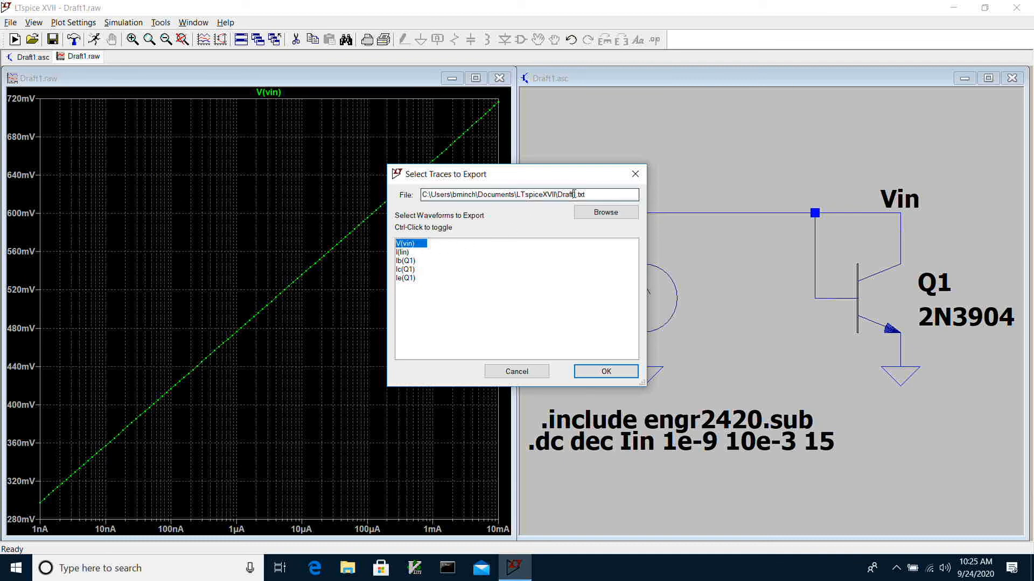
{"action": "key", "text": "BackSpace"}
{"action": "key", "text": "BackSpace"}
{"action": "key", "text": "BackSpace"}
{"action": "key", "text": "BackSpace"}
{"action": "key", "text": "BackSpace"}
{"action": "key", "text": "BackSpace"}
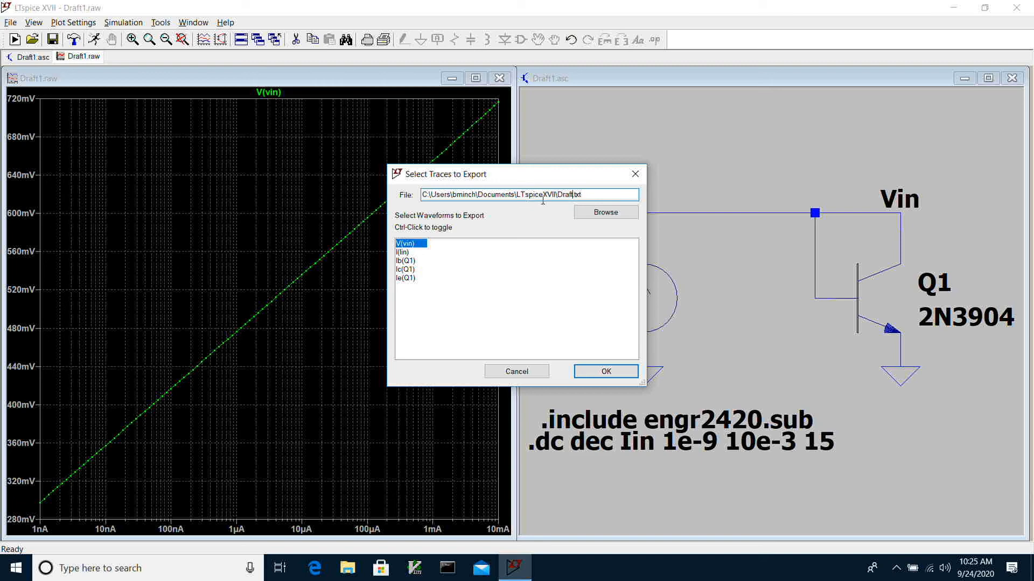
{"action": "type", "text": "diodevi"}
{"action": "key", "text": "Return"}
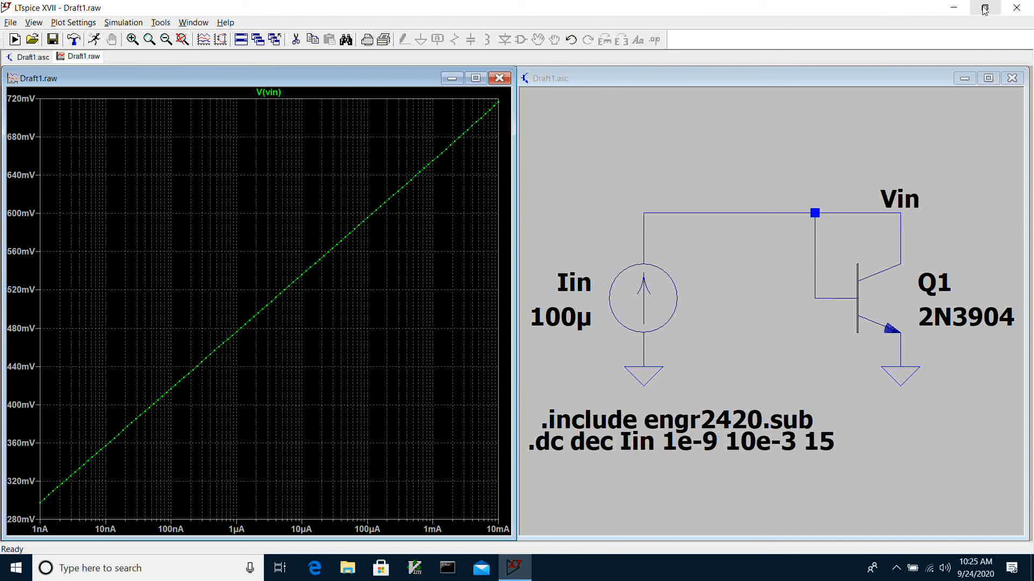
- Close LTspice without saving the changes to Draft1.asc
{"action": "left_click", "coordinate": [1016, 7]}
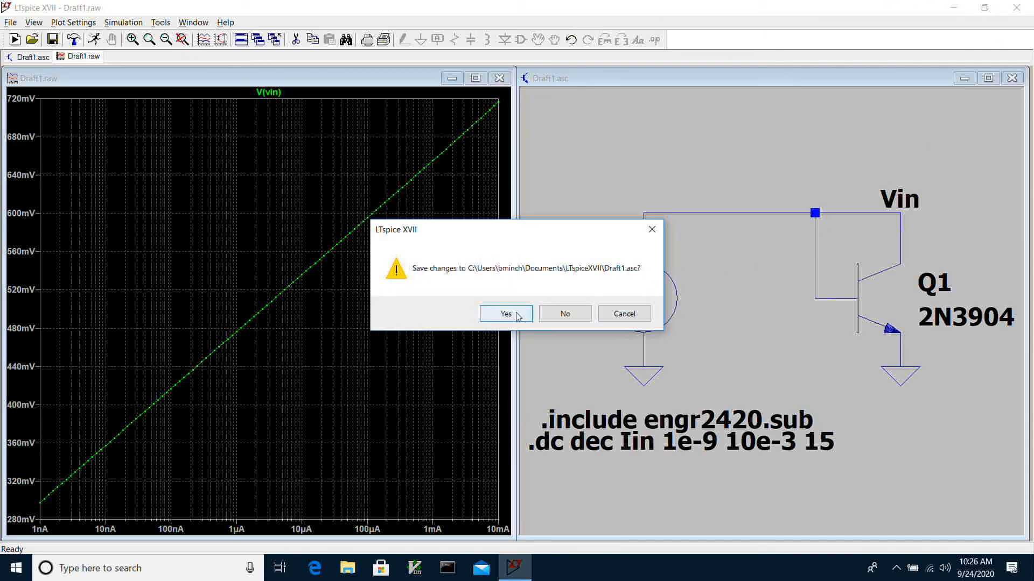
{"action": "left_click", "coordinate": [551, 315]}
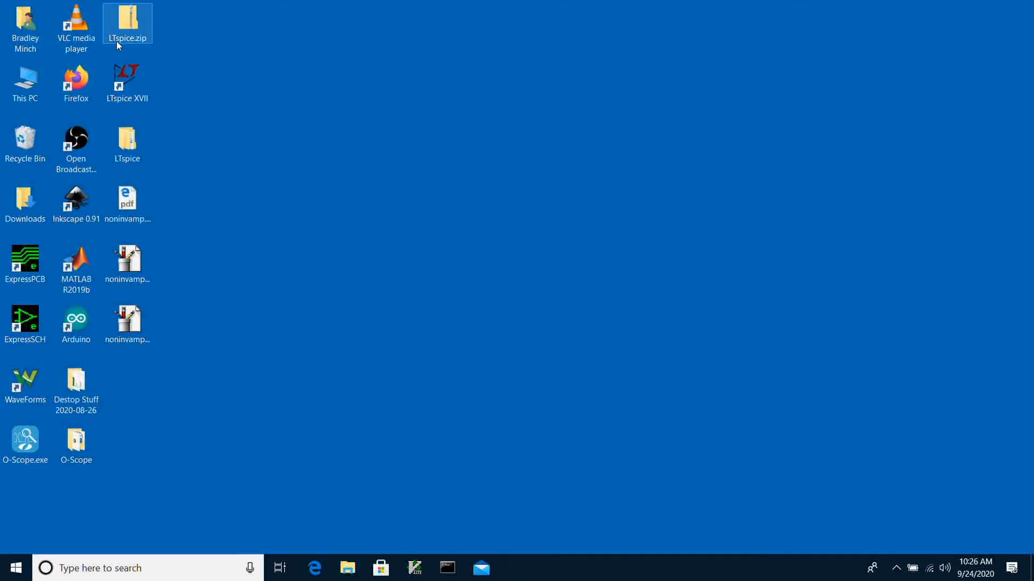
- In File Explorer, move diodevi.txt from the Documents\LTspiceXVII folder to the MATLAB folder
{"action": "left_click", "coordinate": [32, 31]}
{"action": "double_click", "coordinate": [32, 30]}
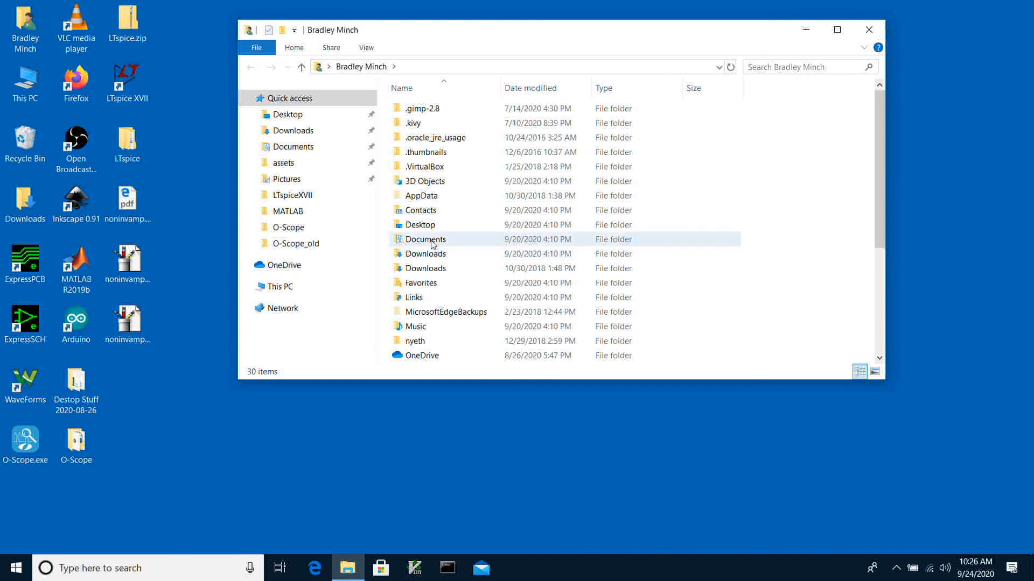
{"action": "double_click", "coordinate": [428, 239]}
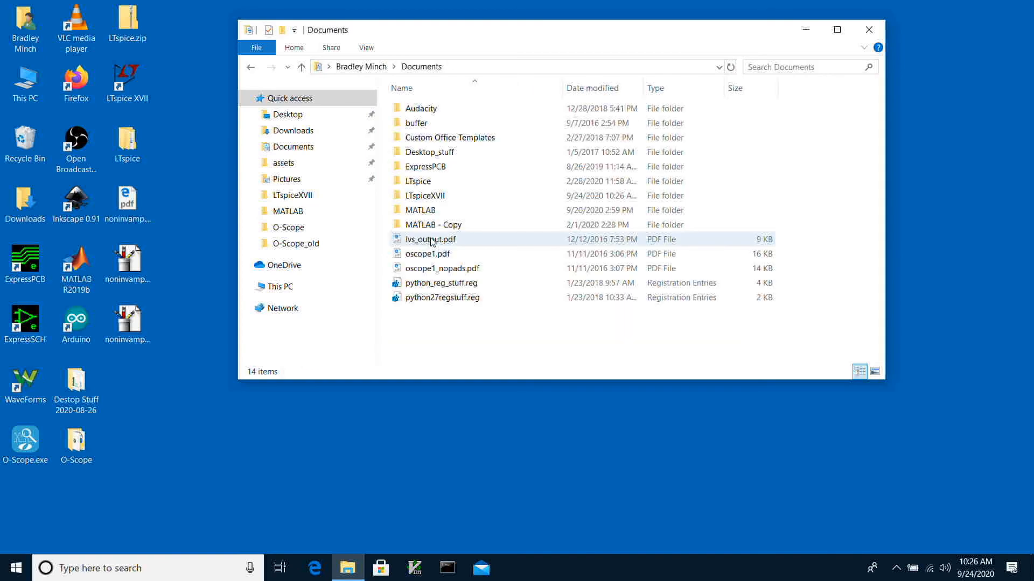
{"action": "double_click", "coordinate": [429, 195]}
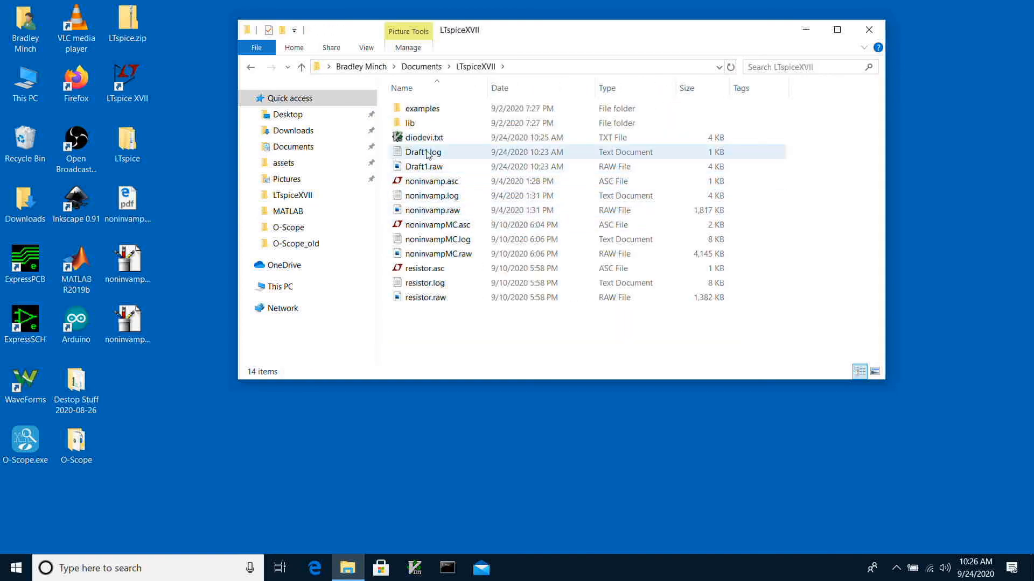
{"action": "left_click_drag", "start_coordinate": [425, 139], "coordinate": [274, 228]}
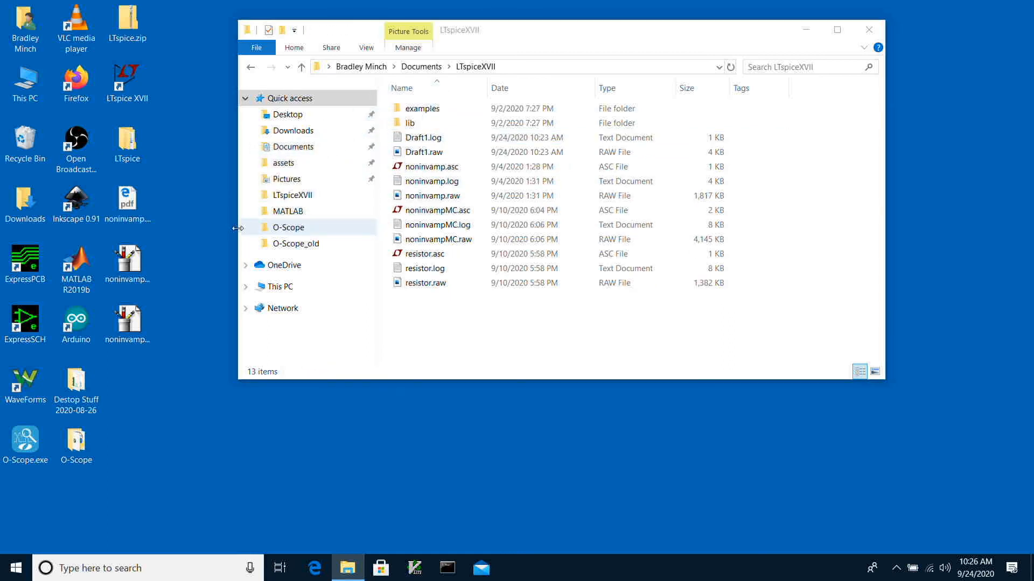
- Open MATLAB R2019b and load the exported simulation data with loadspice('diodevi.txt')
{"action": "left_click", "coordinate": [86, 263]}
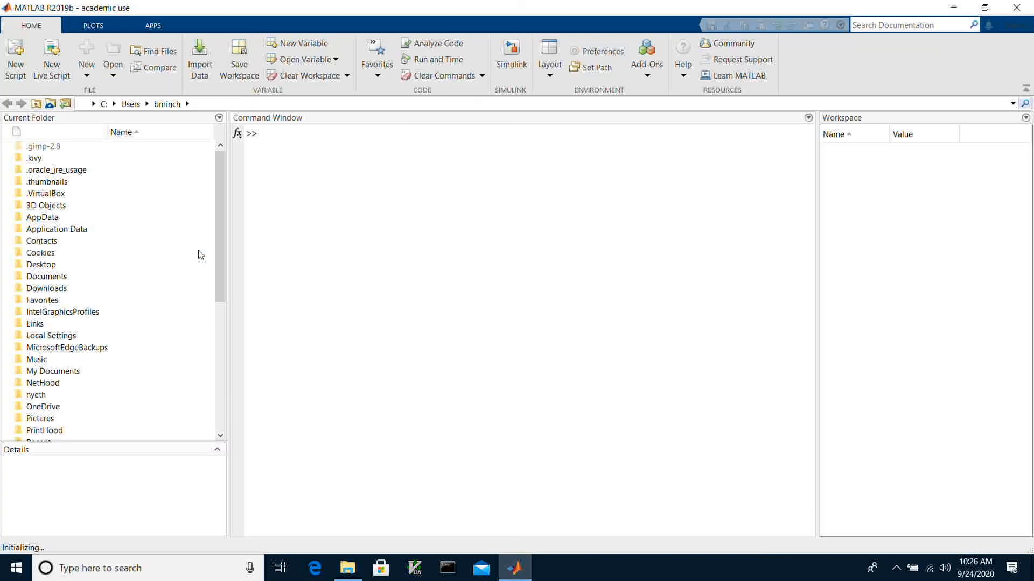
{"action": "left_click", "coordinate": [318, 254]}
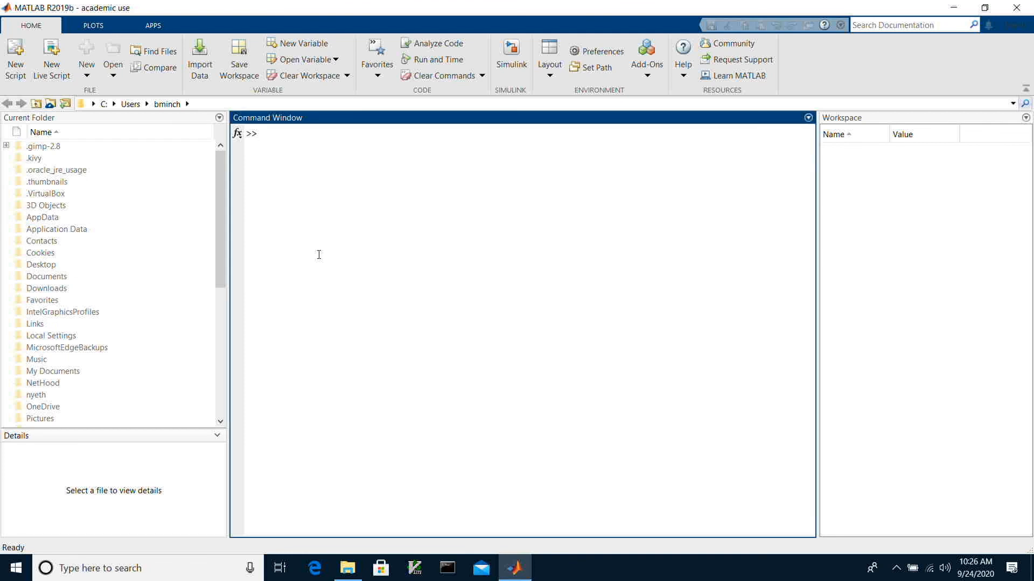
{"action": "type", "text": "loadspice("}
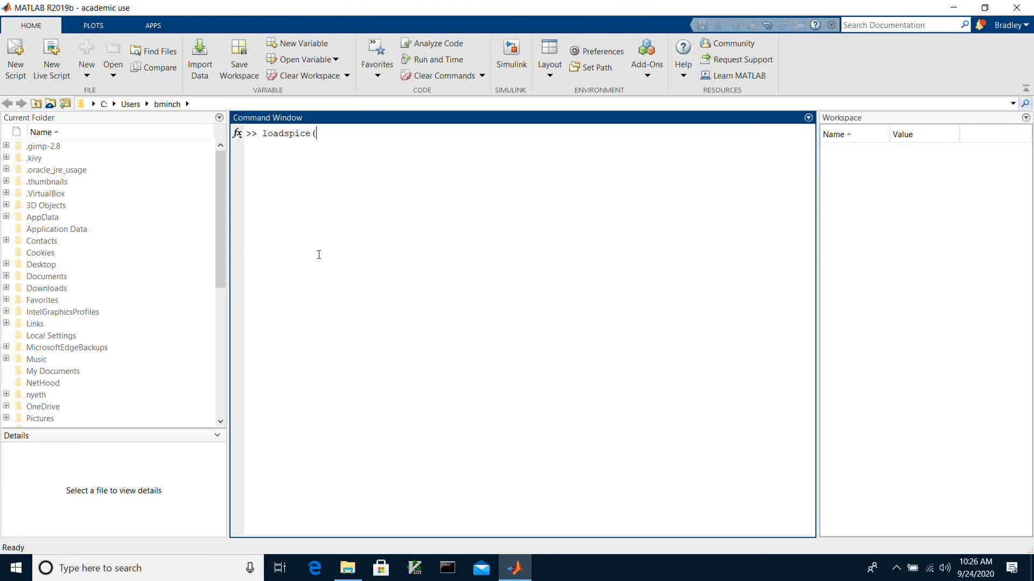
{"action": "type", "text": "'diodei"}
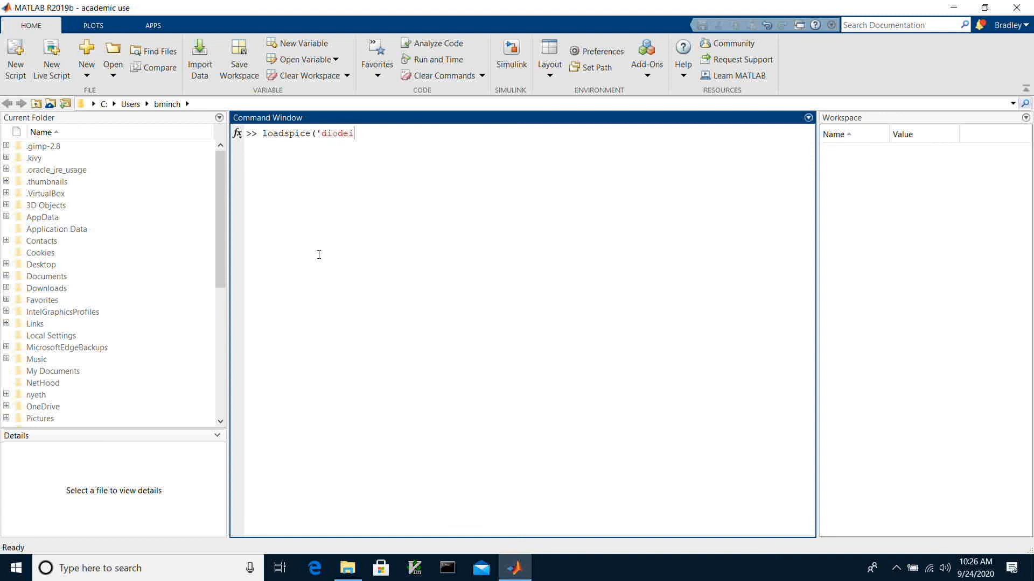
{"action": "type", "text": "v.t"}
{"action": "type", "text": "'"}
{"action": "key", "text": "Left"}
{"action": "key", "text": "Left"}
{"action": "key", "text": "Left"}
{"action": "key", "text": "Left"}
{"action": "key", "text": "BackSpace"}
{"action": "key", "text": "Right"}
{"action": "type", "text": "i"}
{"action": "key", "text": "Right"}
{"action": "key", "text": "Right"}
{"action": "key", "text": "Right"}
{"action": "key", "text": "Right"}
{"action": "key", "text": "Right"}
{"action": "type", "text": ")"}
{"action": "key", "text": "Return"}
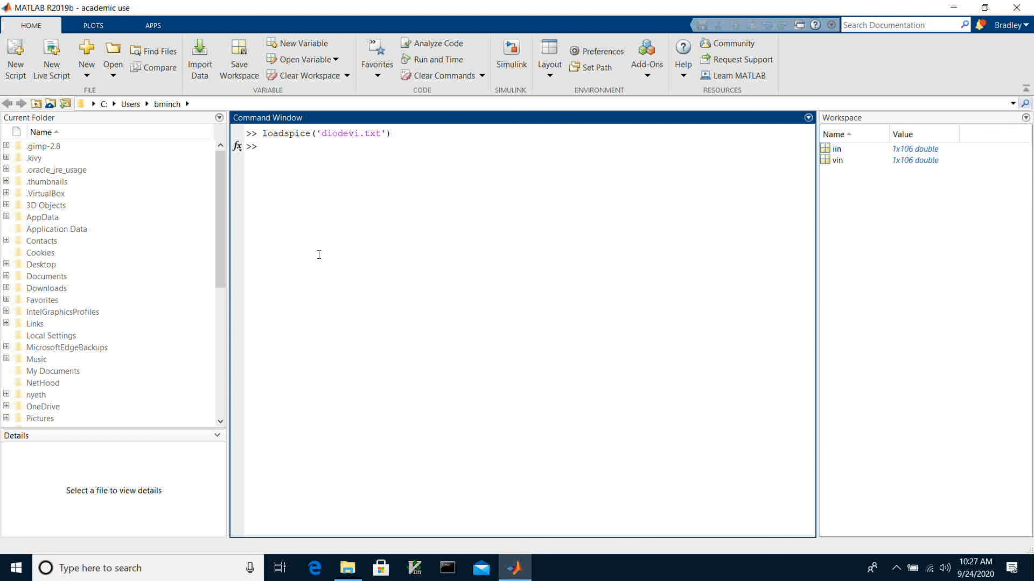
- Plot vin against iin as dots on a logarithmic x-axis with semilogx(iin, vin, '.'), and close the figure after viewing it
{"action": "type", "text": "semilogy("}
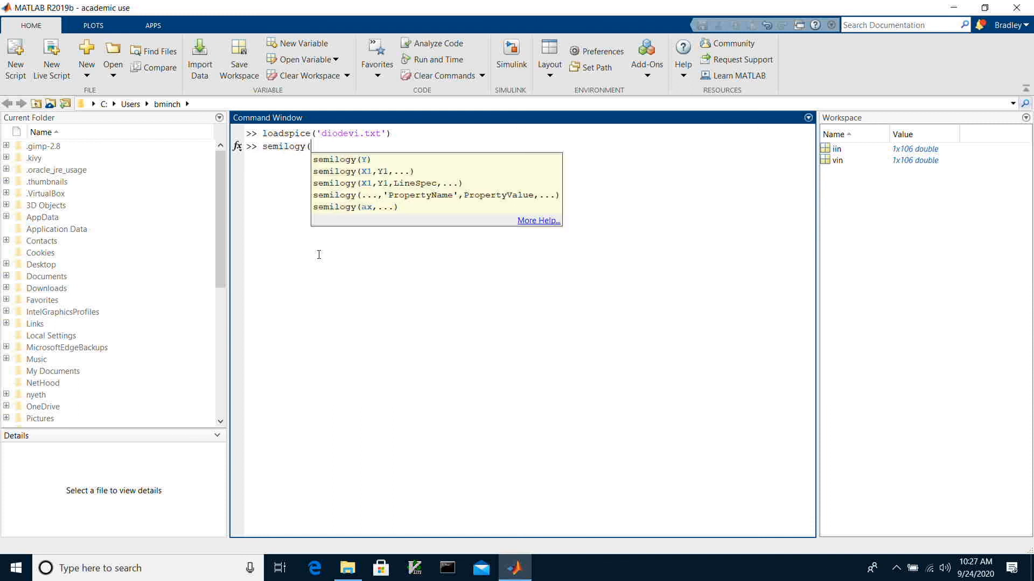
{"action": "key", "text": "BackSpace"}
{"action": "key", "text": "BackSpace"}
{"action": "key", "text": "BackSpace"}
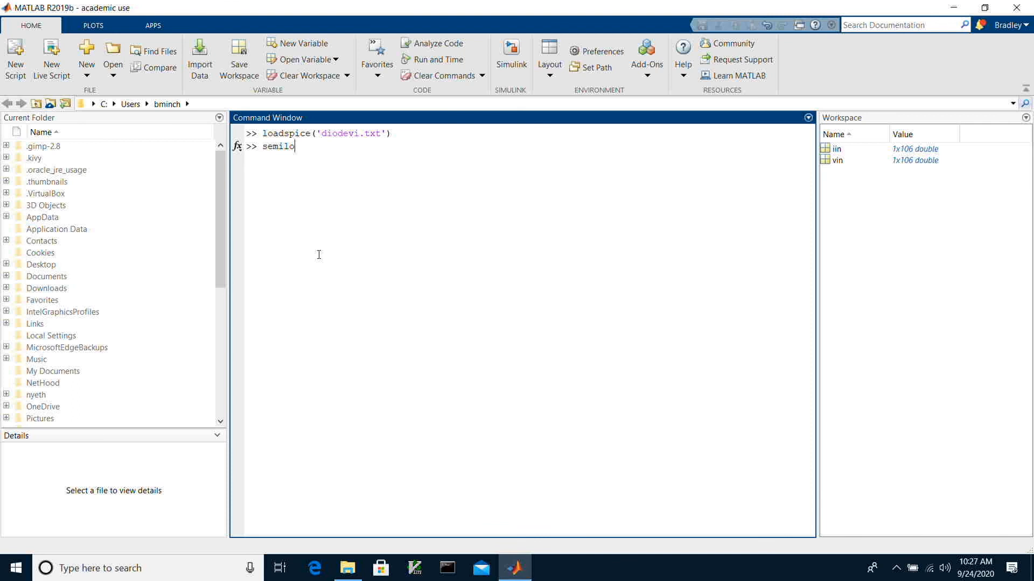
{"action": "type", "text": "gx(i"}
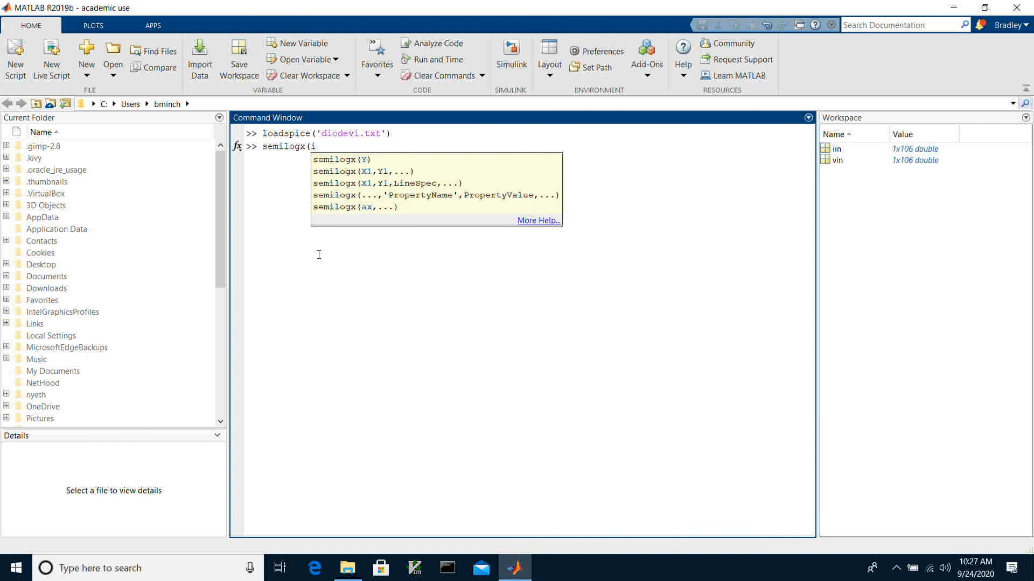
{"action": "type", "text": "in,"}
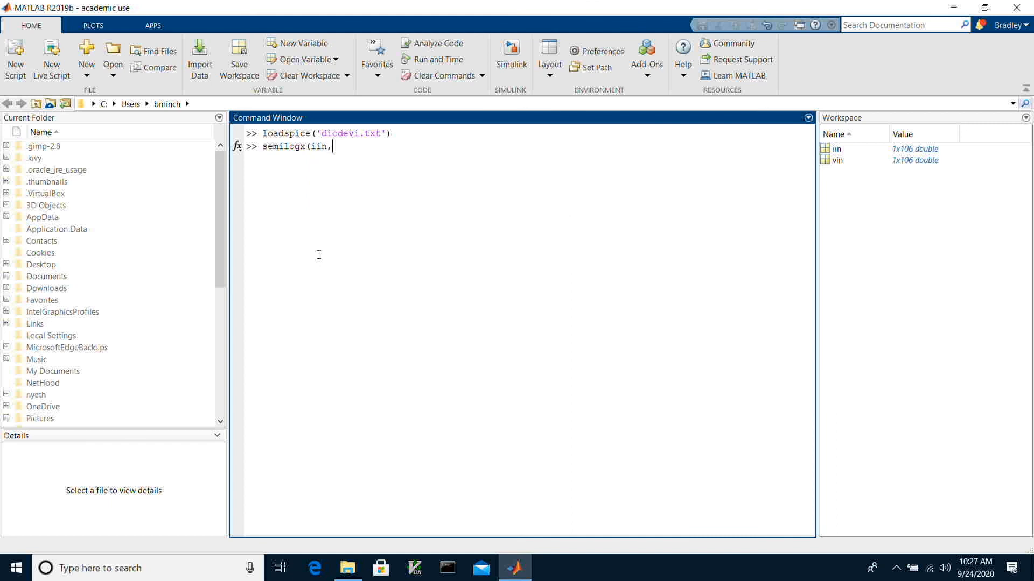
{"action": "type", "text": " vin,'"}
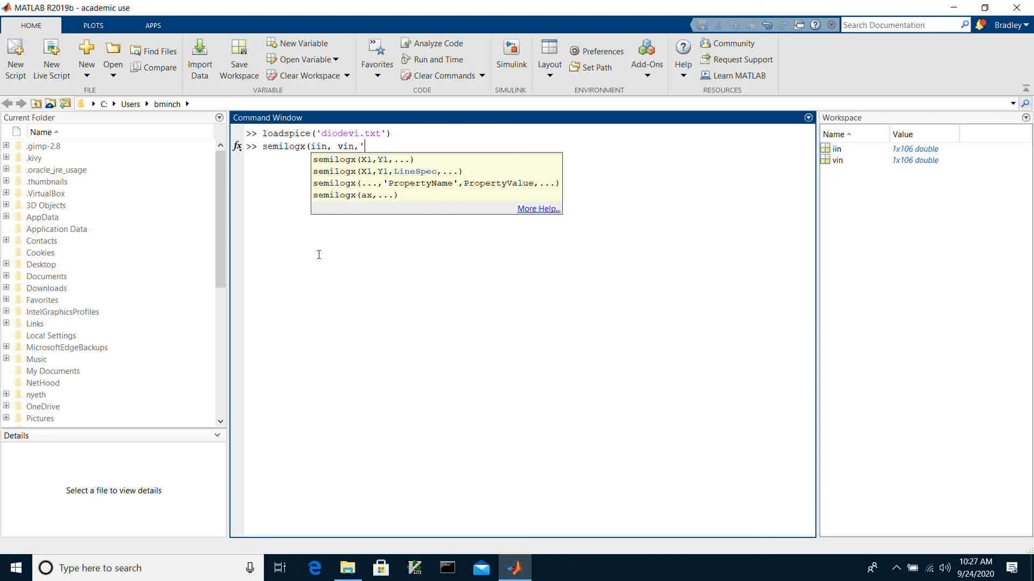
{"action": "key", "text": "BackSpace"}
{"action": "type", "text": "'.')"}
{"action": "key", "text": "Return"}
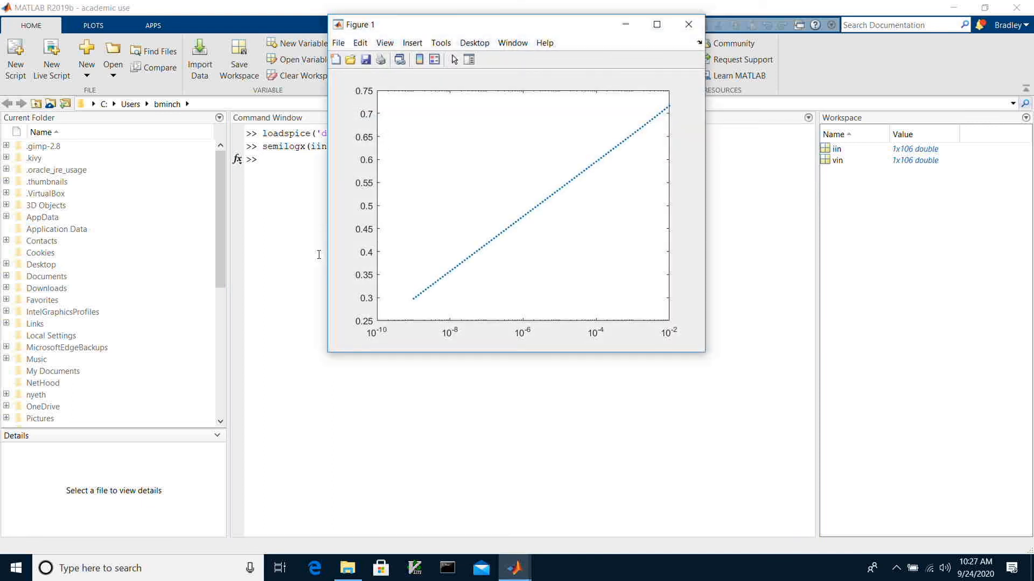
{"action": "mouse_move", "coordinate": [561, 280]}
{"action": "left_click", "coordinate": [687, 25]}
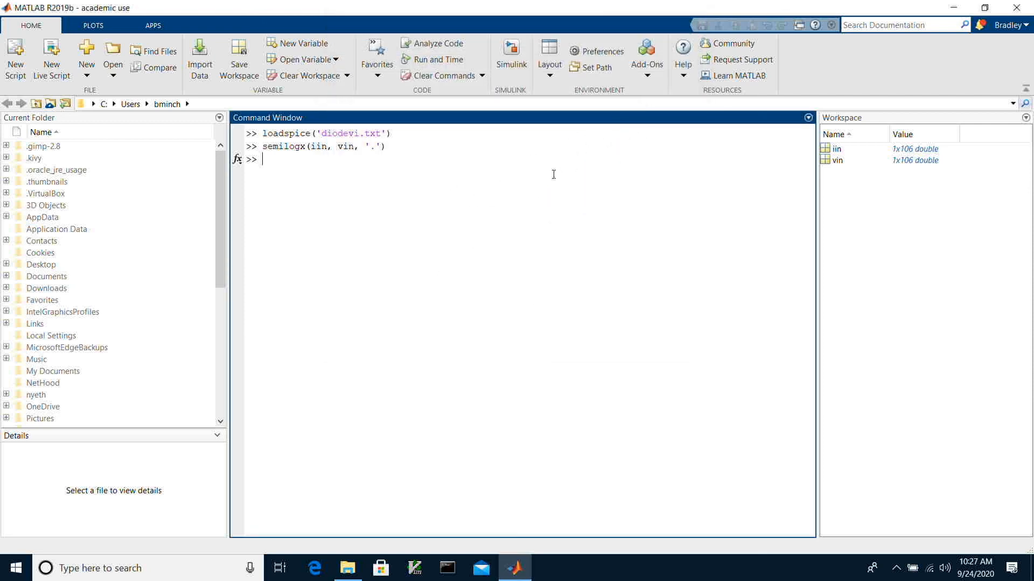